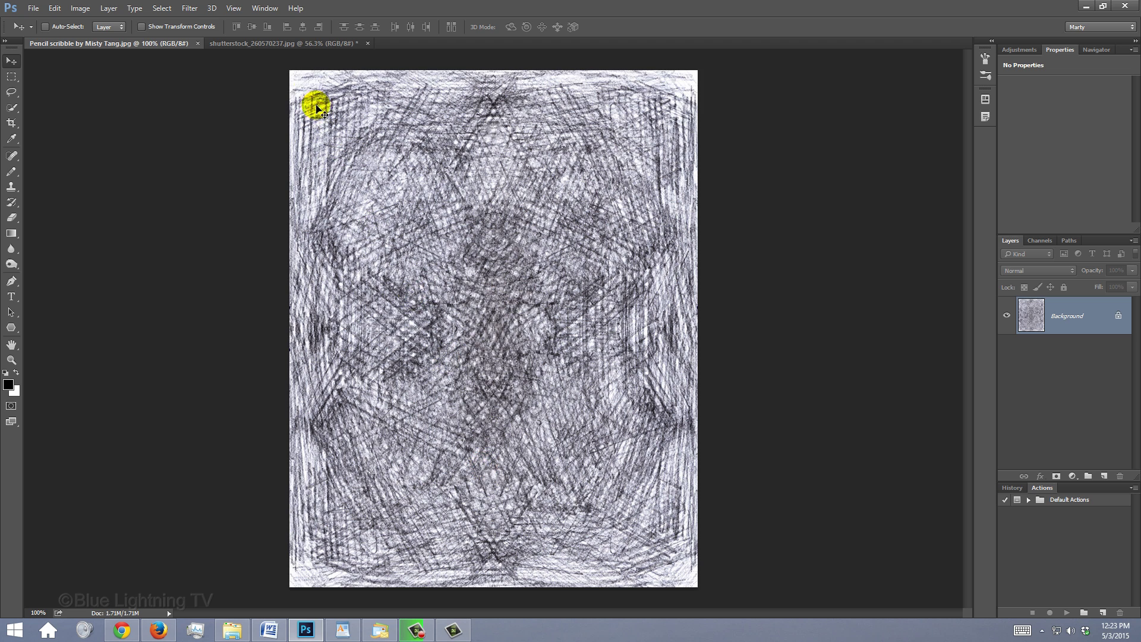
Switch to the shutterstock portrait photo document.
click(295, 45)
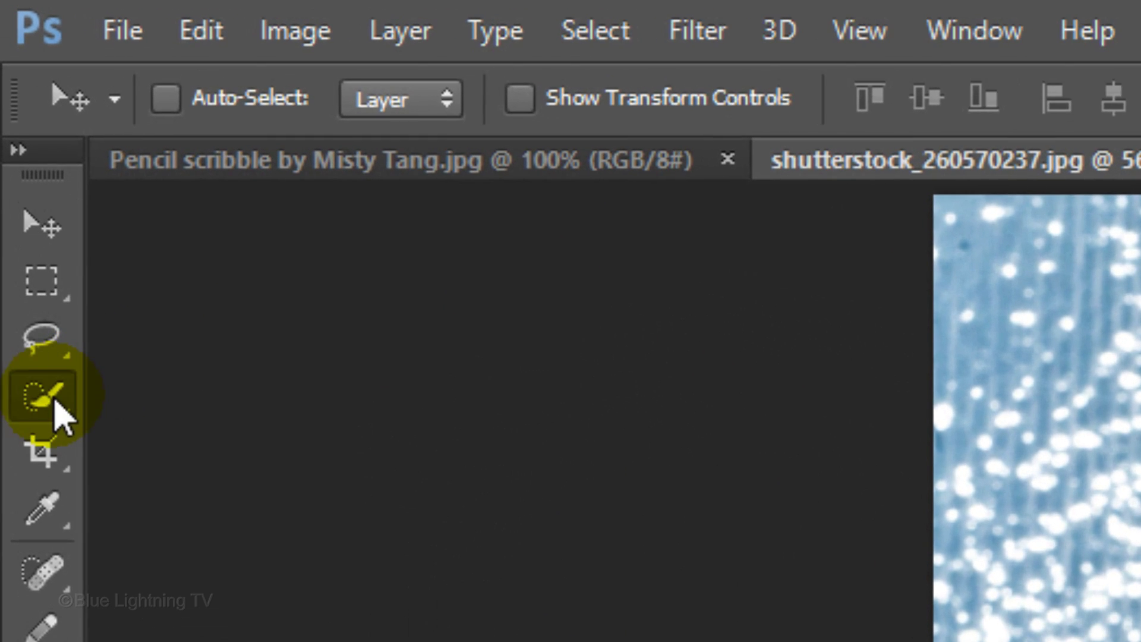
Select the woman with the Quick Selection Tool, painting from her hair to the ear.
click(12, 109)
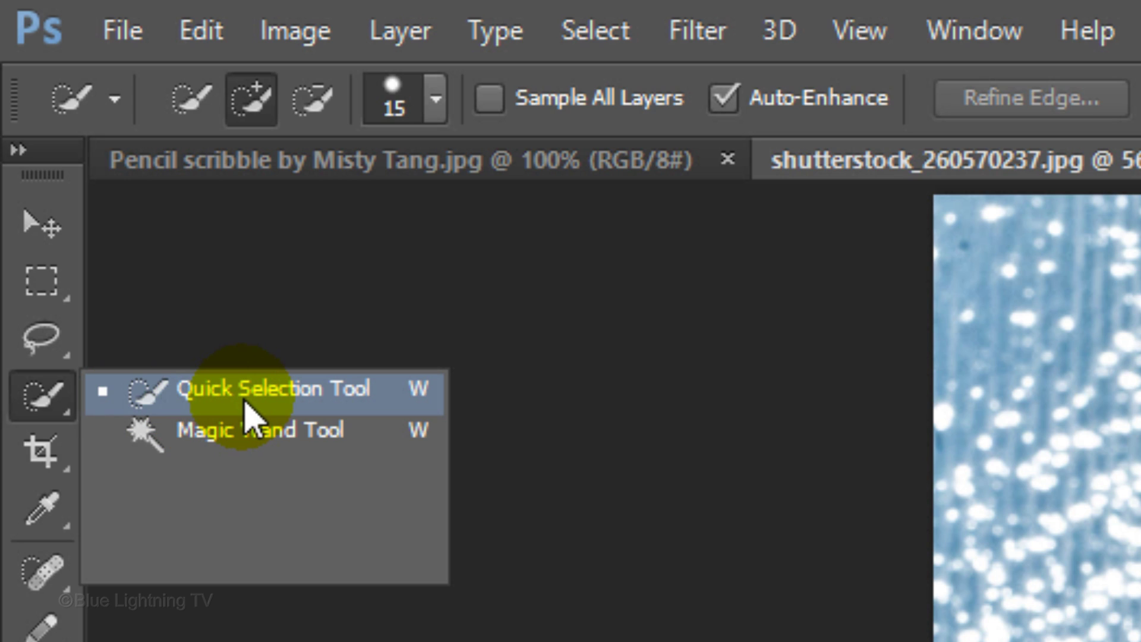
click(244, 402)
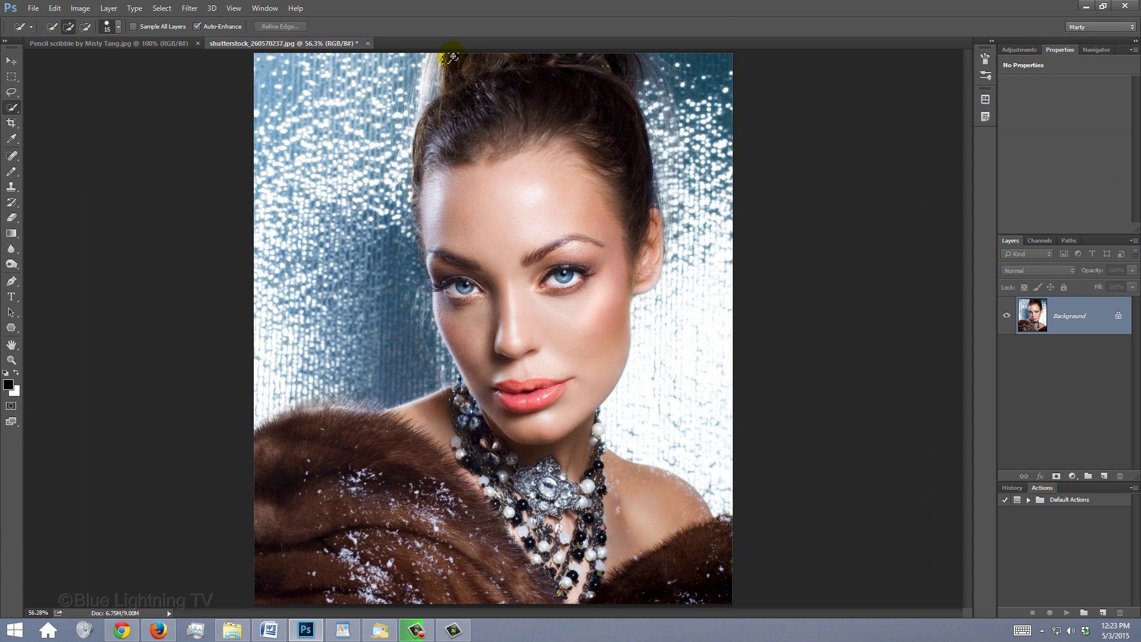
mouse_move(453, 56)
mouse_down()
mouse_move(631, 77)
mouse_move(635, 170)
mouse_move(656, 231)
mouse_move(646, 264)
mouse_move(632, 282)
mouse_move(540, 213)
mouse_move(462, 185)
mouse_move(446, 319)
mouse_move(486, 391)
mouse_move(272, 437)
mouse_move(447, 478)
mouse_move(557, 446)
mouse_move(592, 449)
mouse_move(672, 492)
mouse_move(720, 556)
mouse_up()
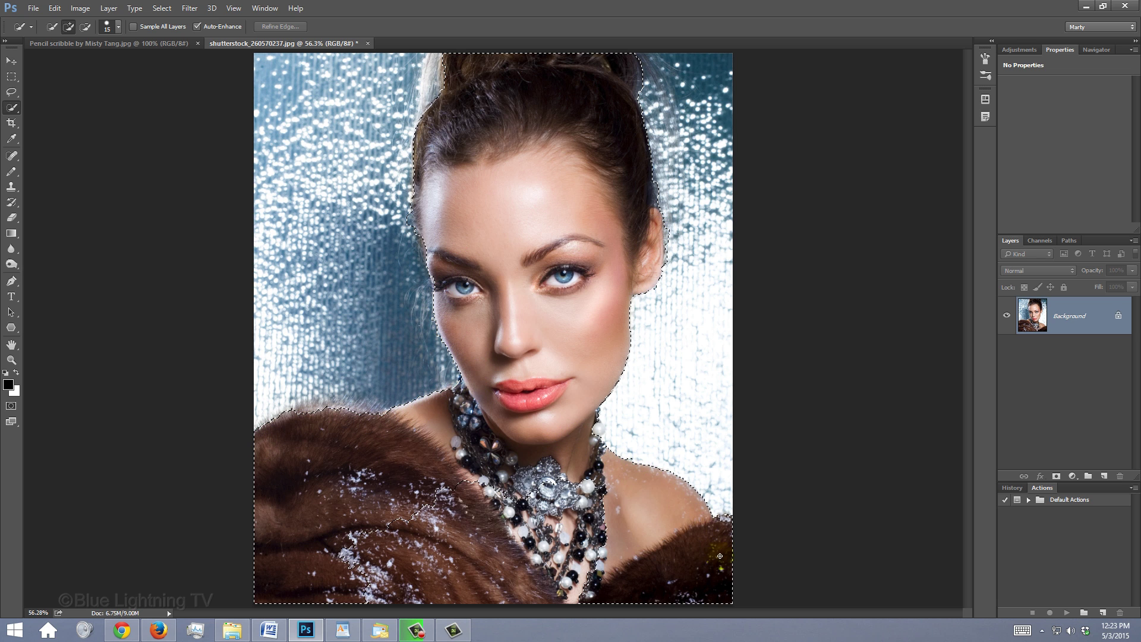
key(alt)
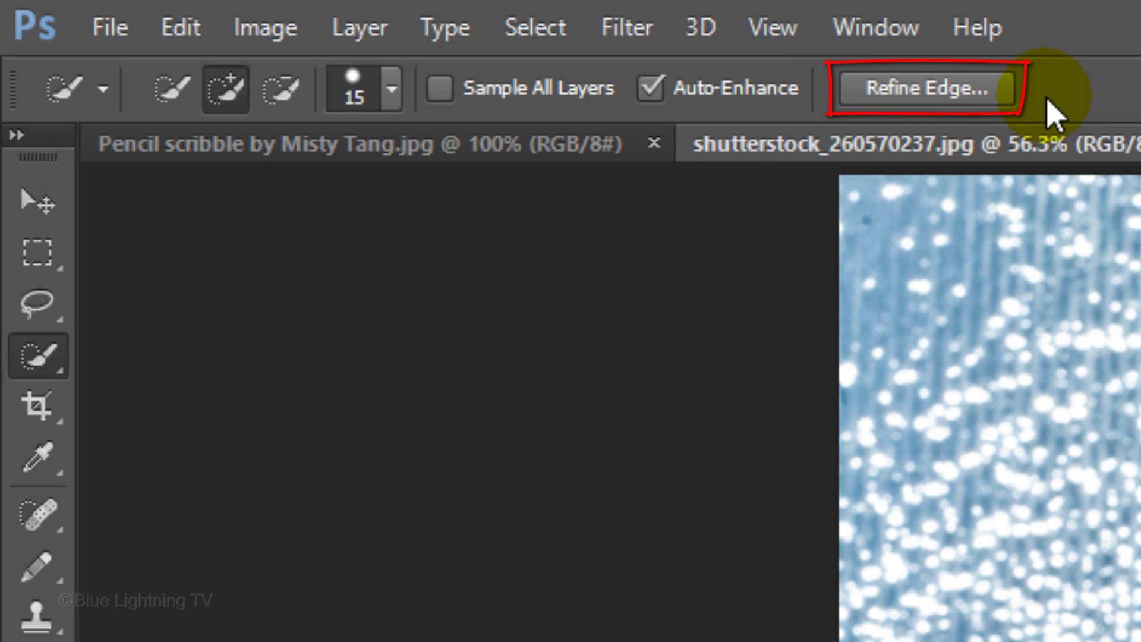
In Refine Edge, set Smart Radius to 28.4 px and brush the hair, ear and fur edges.
click(556, 35)
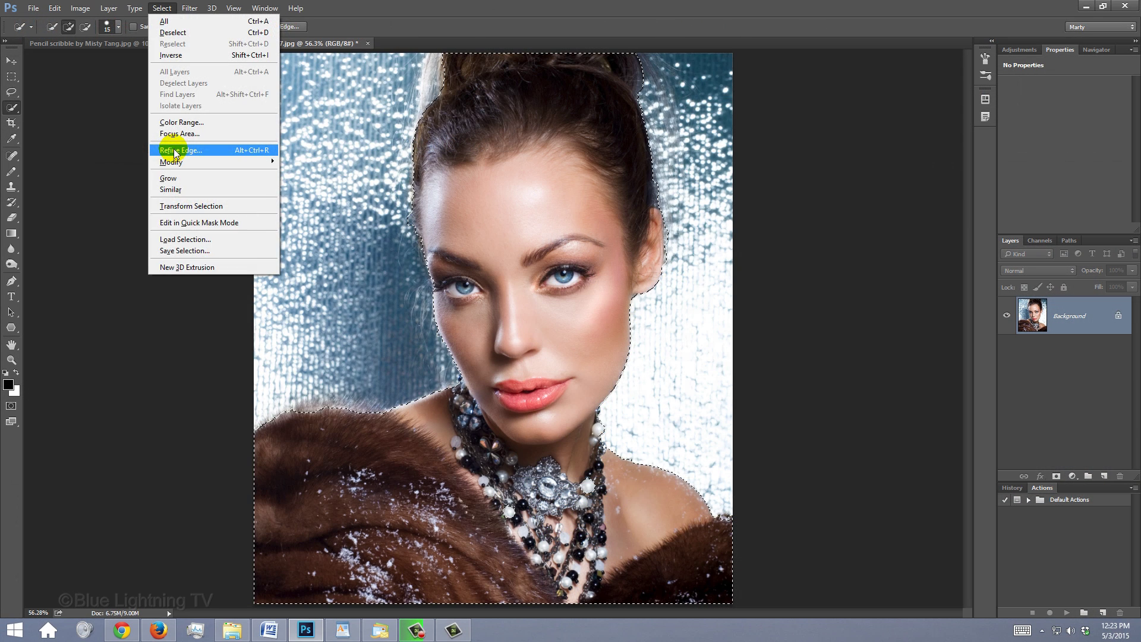
click(580, 499)
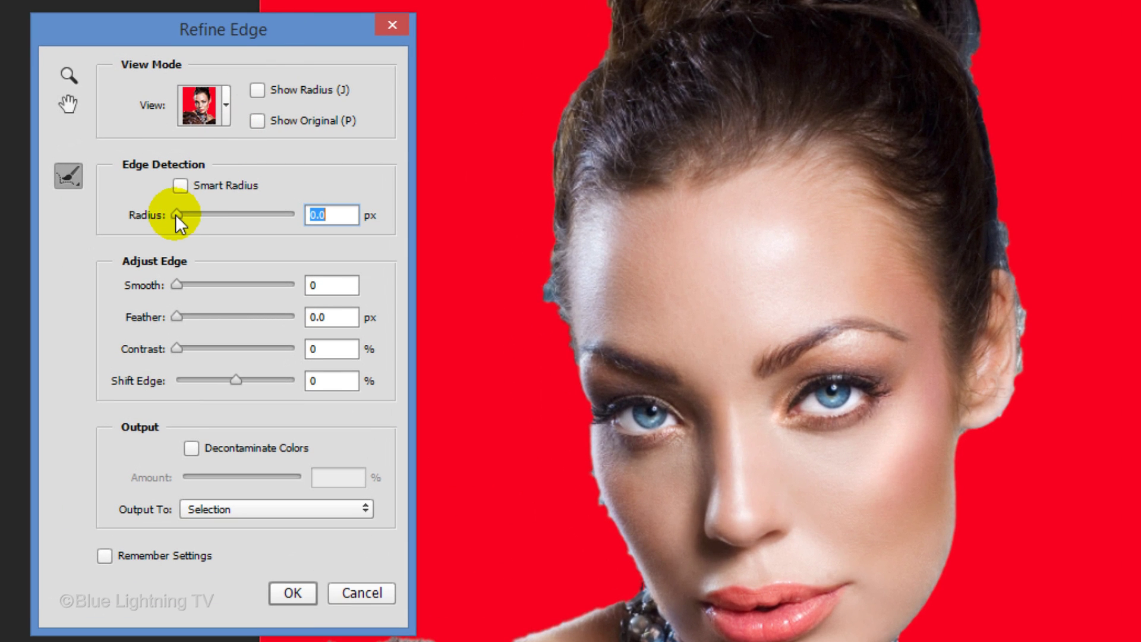
drag(176, 214, 237, 213)
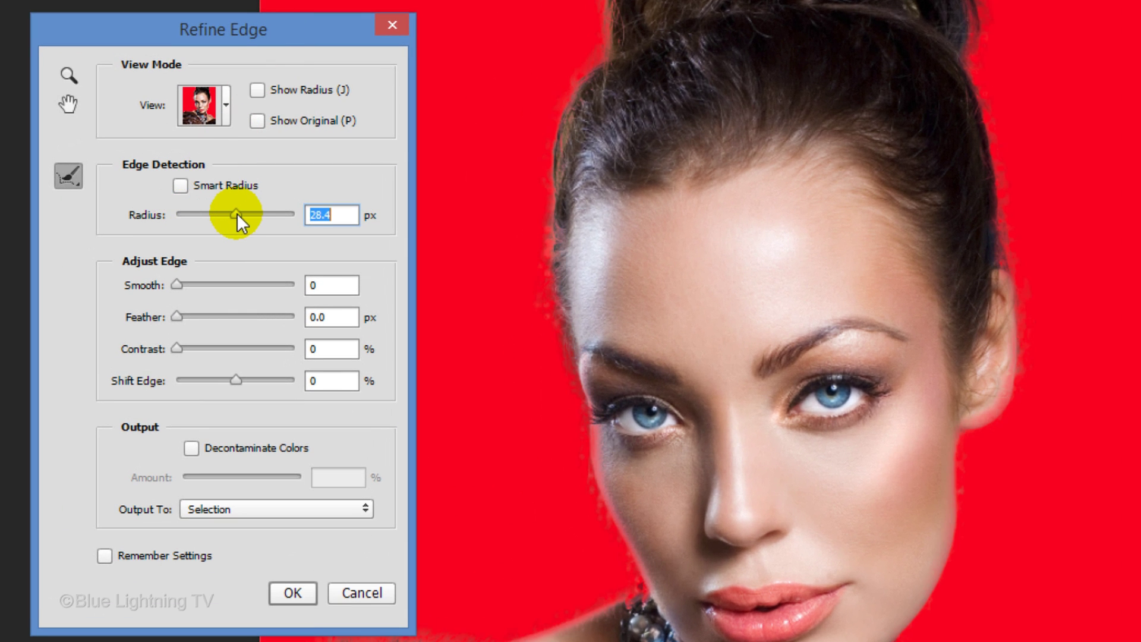
click(180, 185)
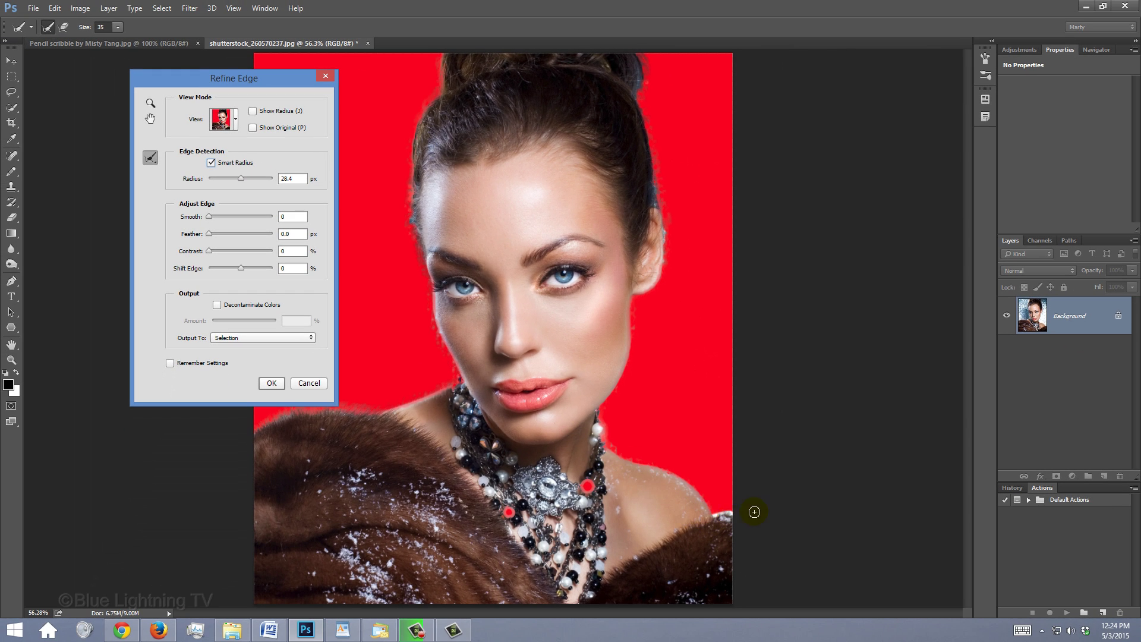
mouse_move(607, 426)
mouse_down()
mouse_move(594, 410)
mouse_move(654, 143)
mouse_move(637, 63)
mouse_up()
mouse_move(448, 36)
mouse_down()
mouse_move(415, 221)
mouse_move(426, 273)
mouse_move(455, 319)
mouse_move(403, 400)
mouse_move(259, 418)
mouse_move(346, 403)
mouse_move(369, 421)
mouse_up()
mouse_move(480, 491)
mouse_down()
mouse_move(512, 512)
mouse_move(607, 483)
mouse_up()
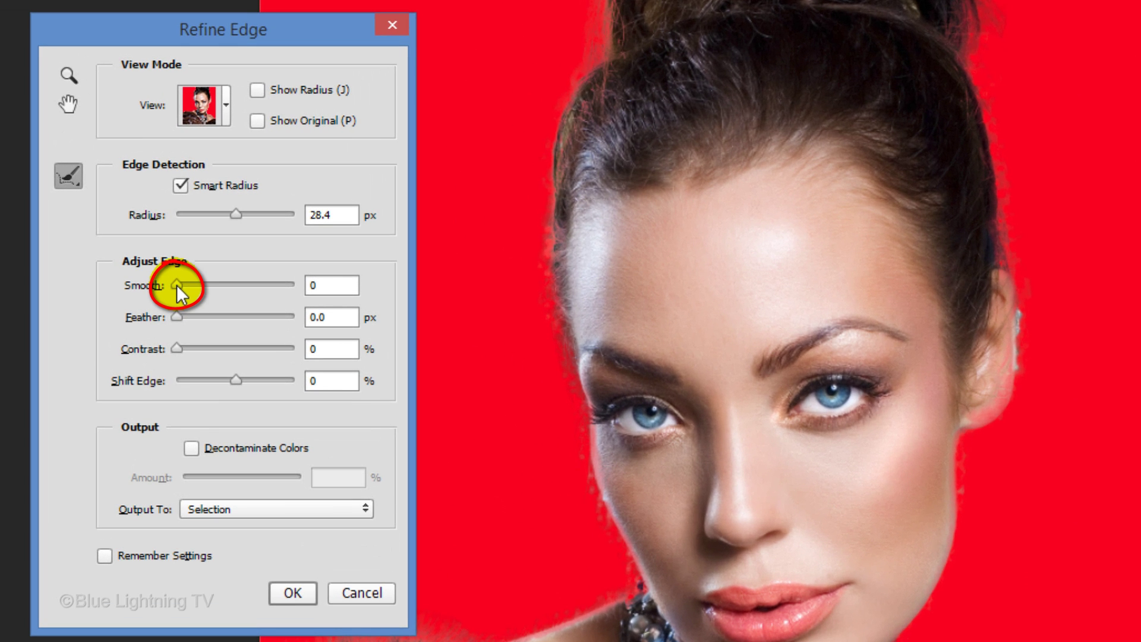
Set Smooth to 21 and output to a new layer with a layer mask.
drag(177, 287, 201, 285)
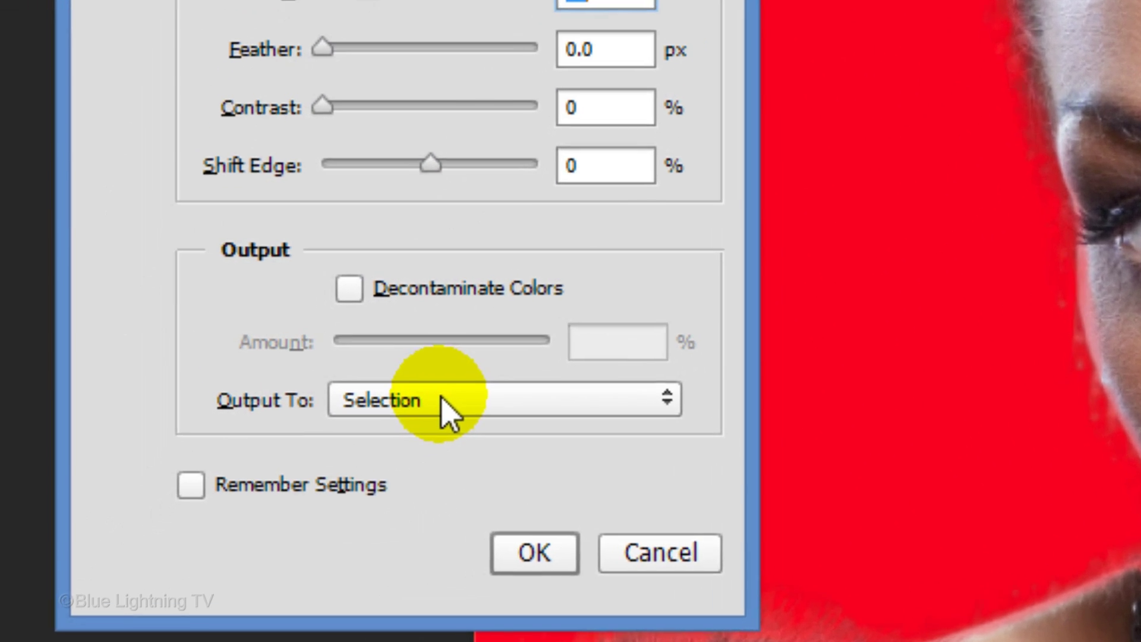
click(327, 464)
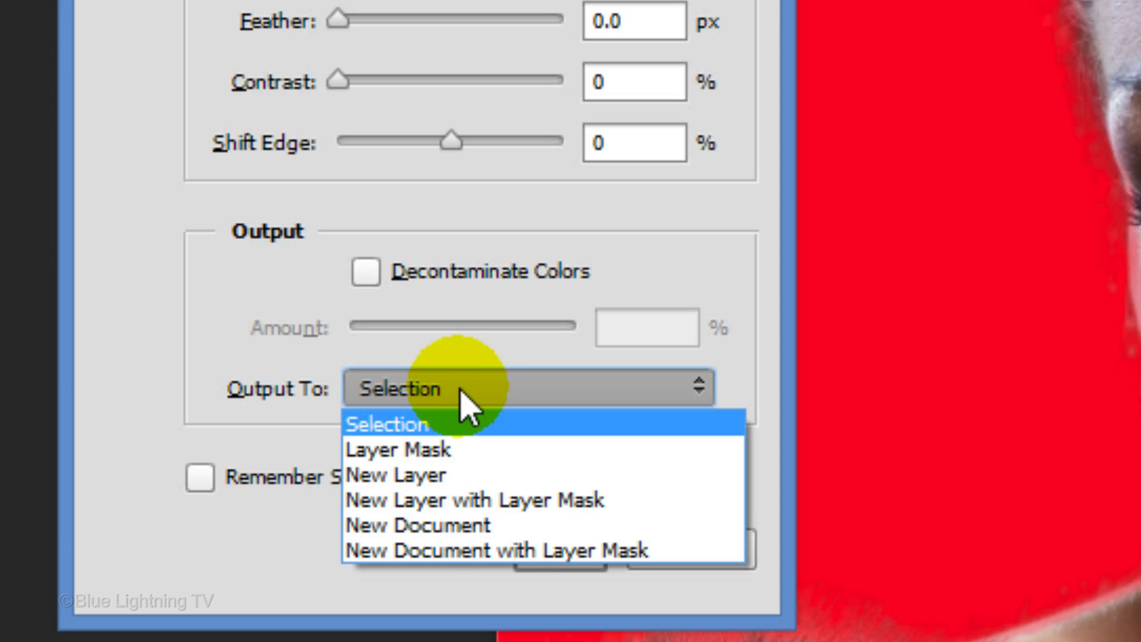
click(467, 502)
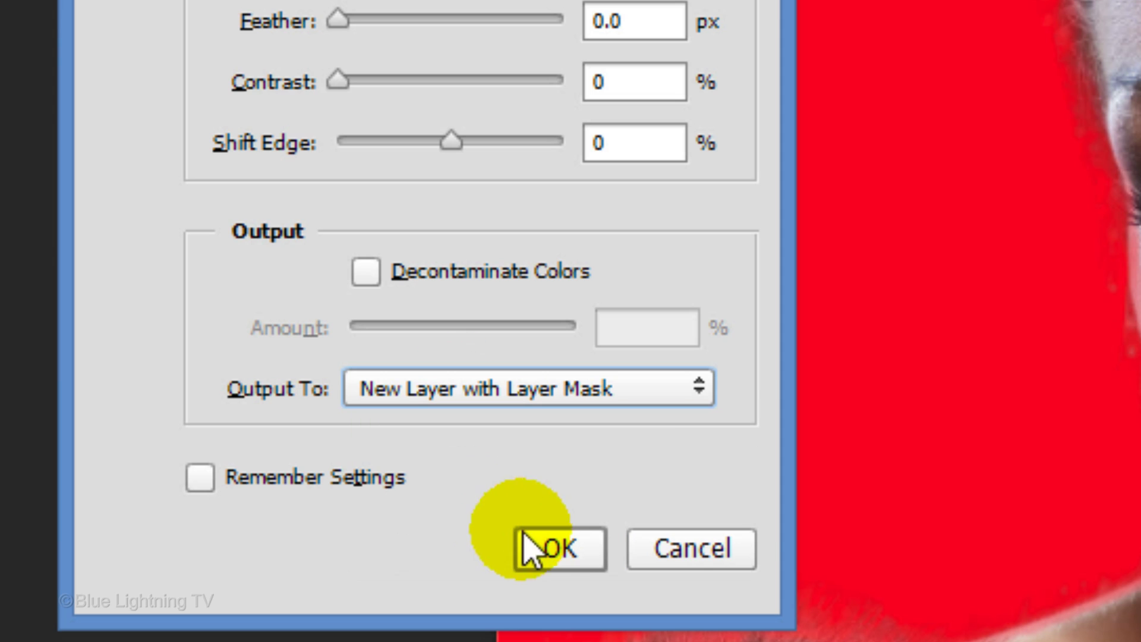
click(568, 552)
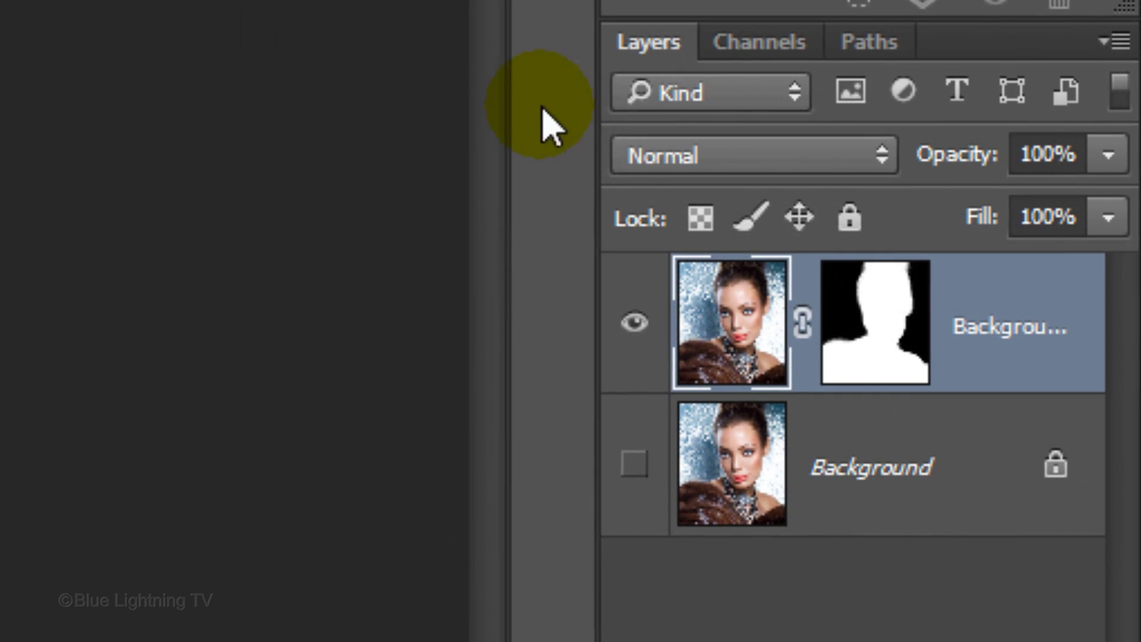
Convert the masked Background copy layer to a smart object and switch to the Move tool.
click(1111, 47)
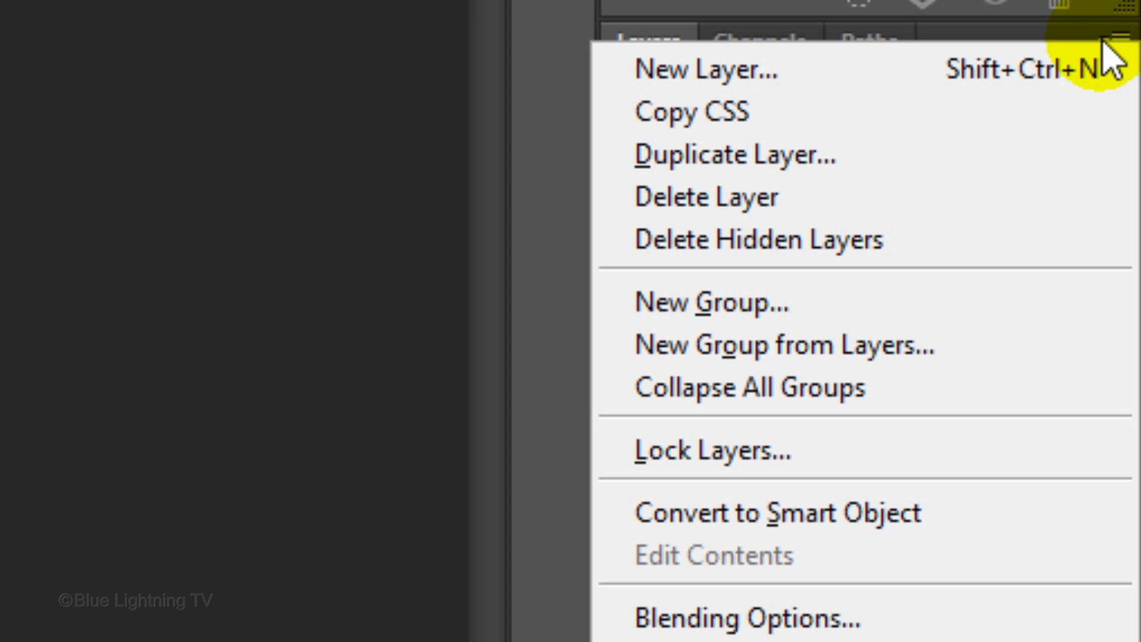
click(970, 535)
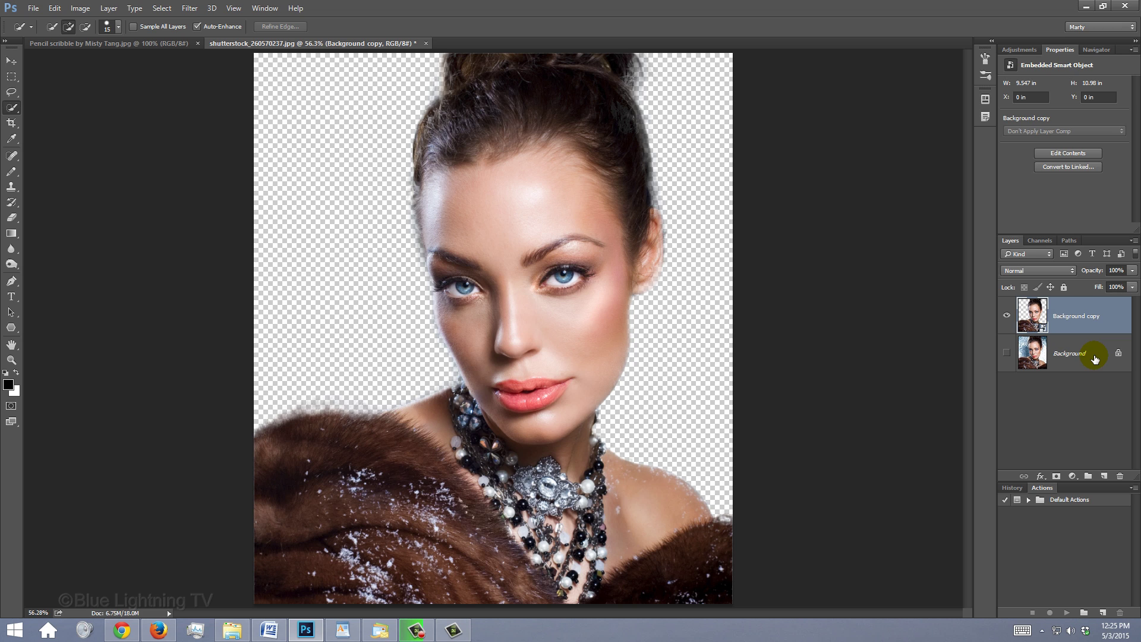
key(v)
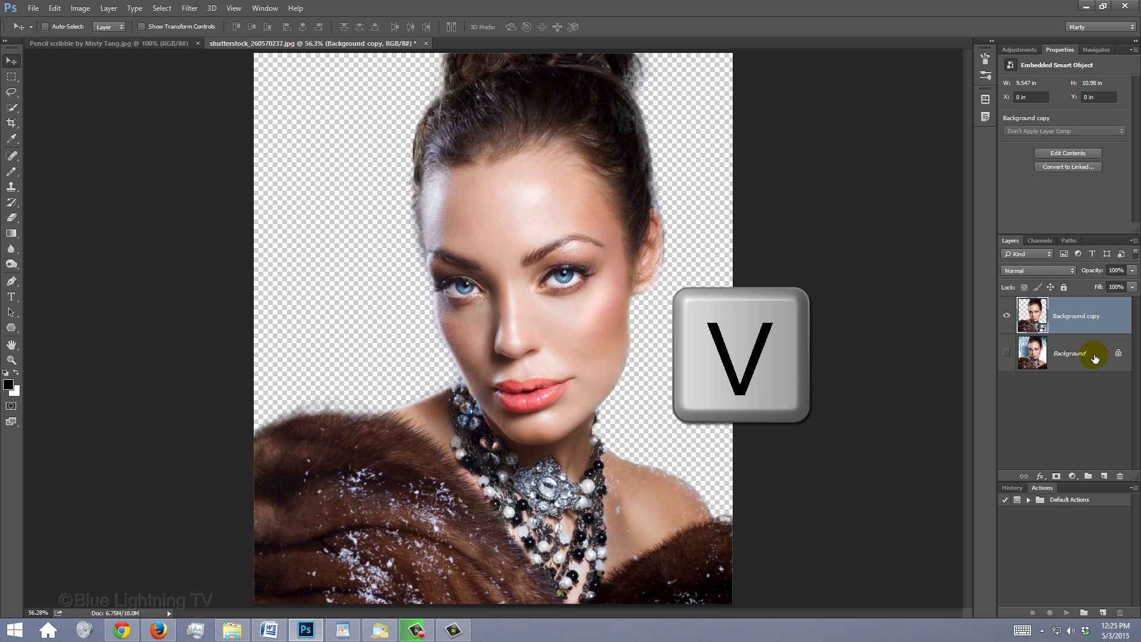
Drag the portrait layer into the pencil scribble document.
mouse_move(531, 291)
mouse_down()
mouse_move(315, 196)
mouse_move(153, 43)
mouse_up()
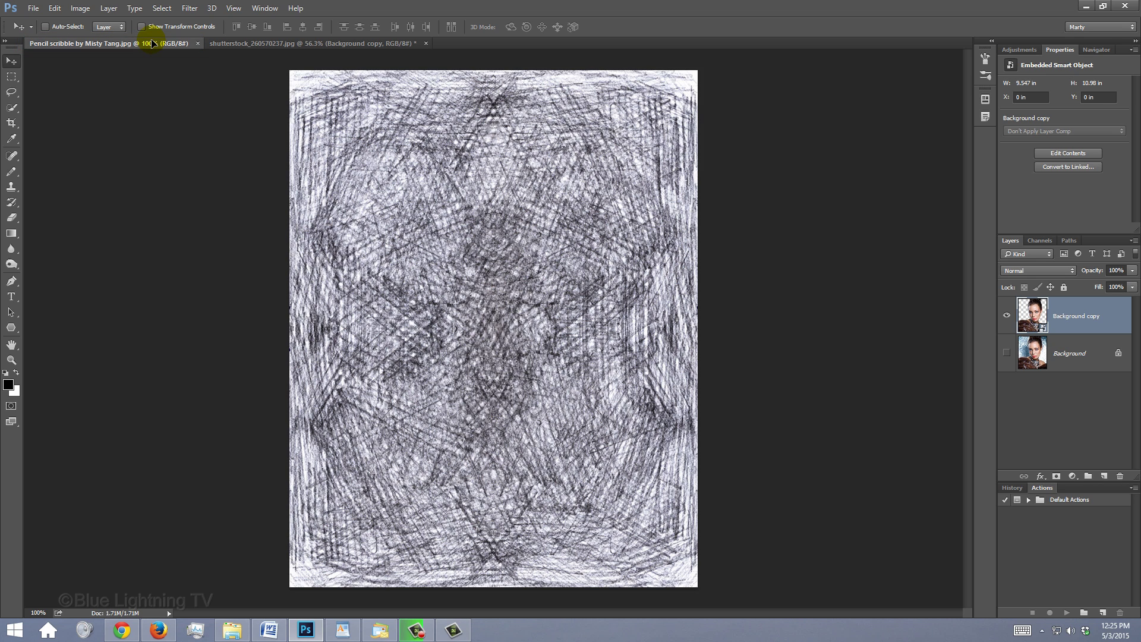
drag(153, 42, 194, 79)
drag(422, 259, 498, 335)
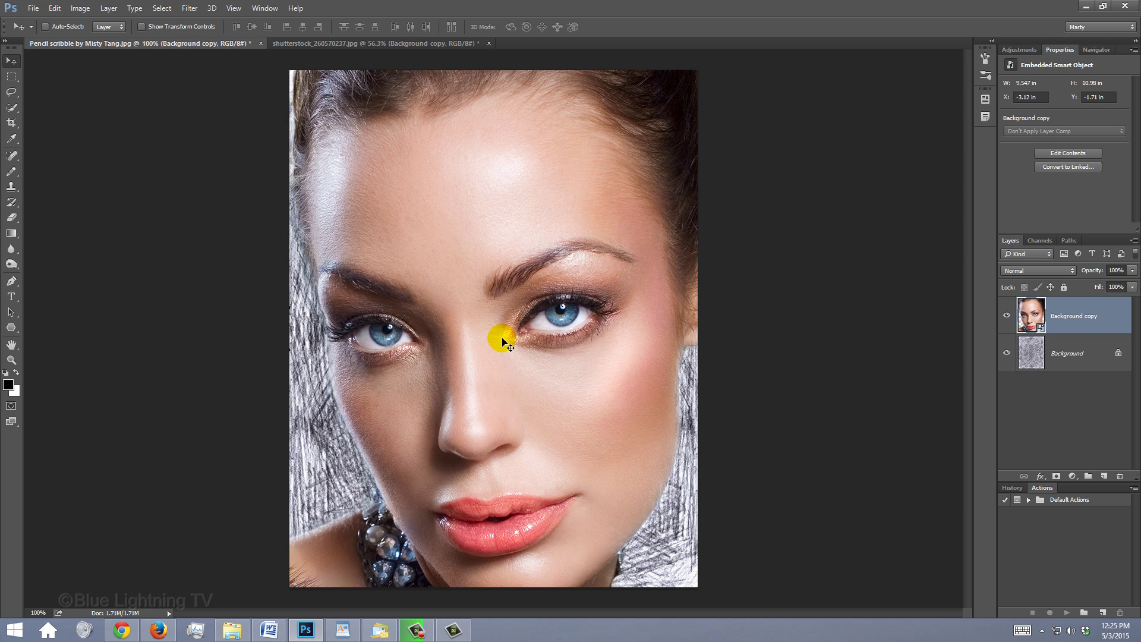
Scale the portrait to about 70% around its centre and nudge it slightly right.
key(ctrl)
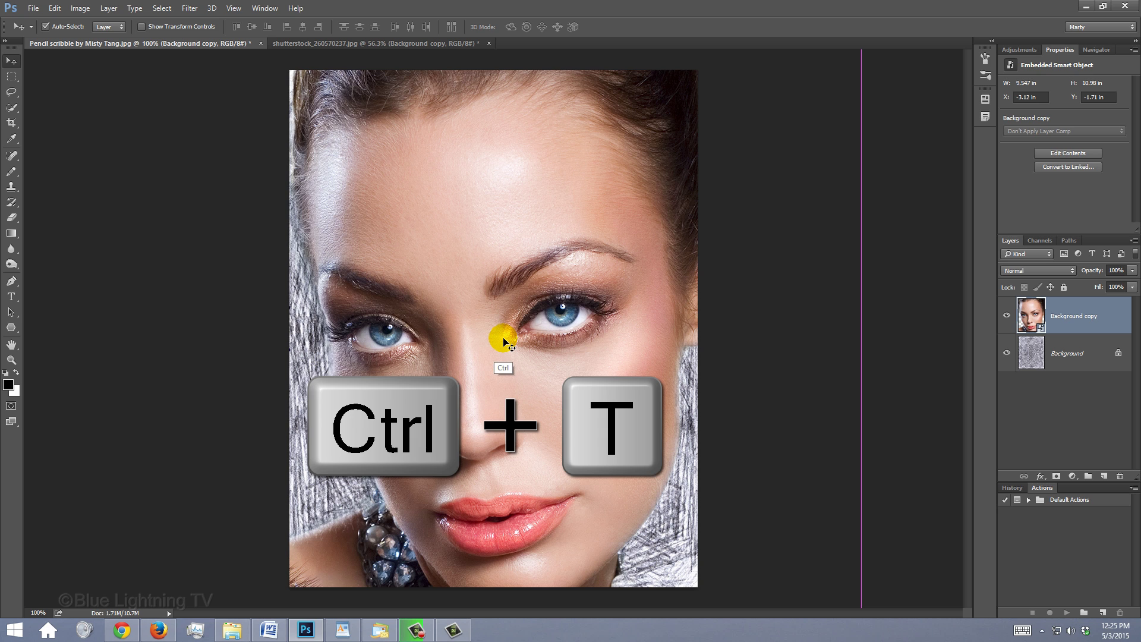
key(ctrl+t)
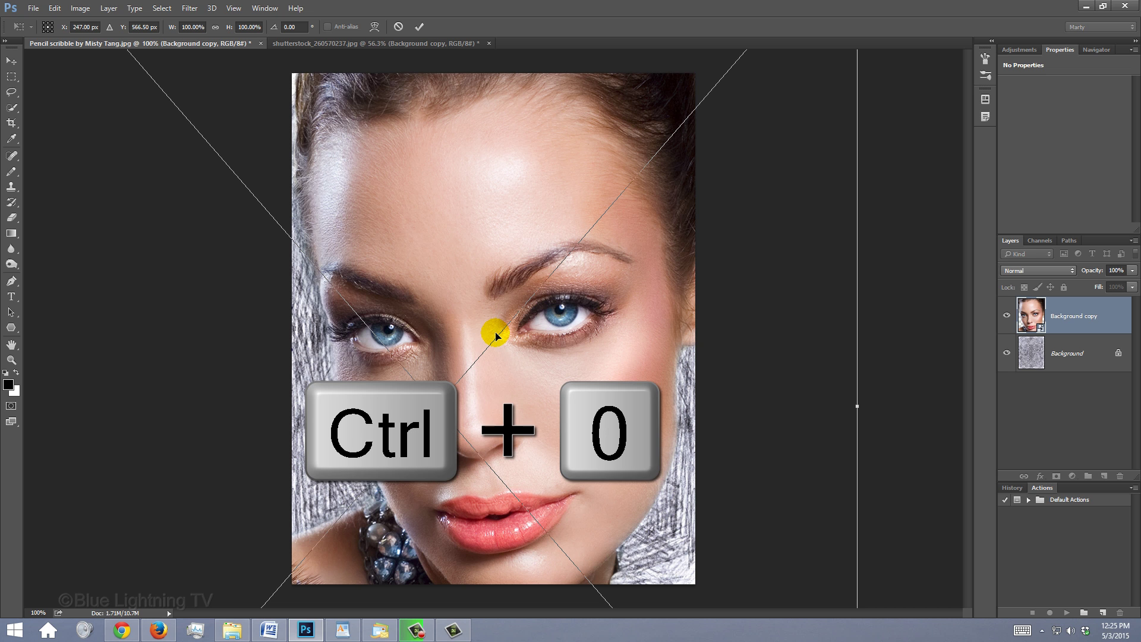
key(ctrl+0)
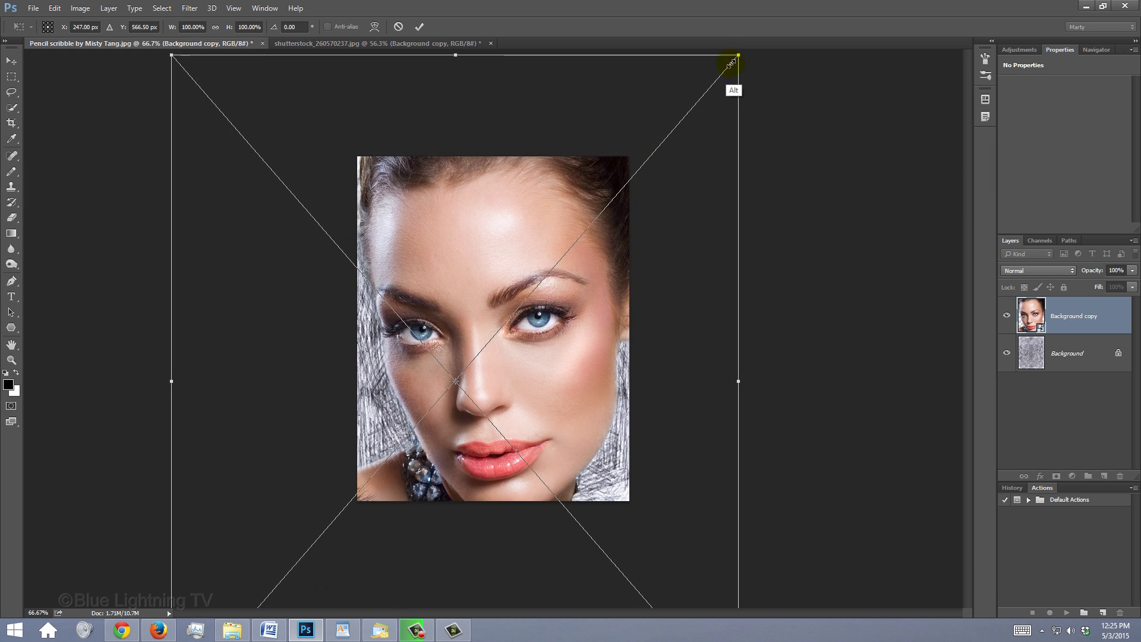
drag(731, 56, 652, 152)
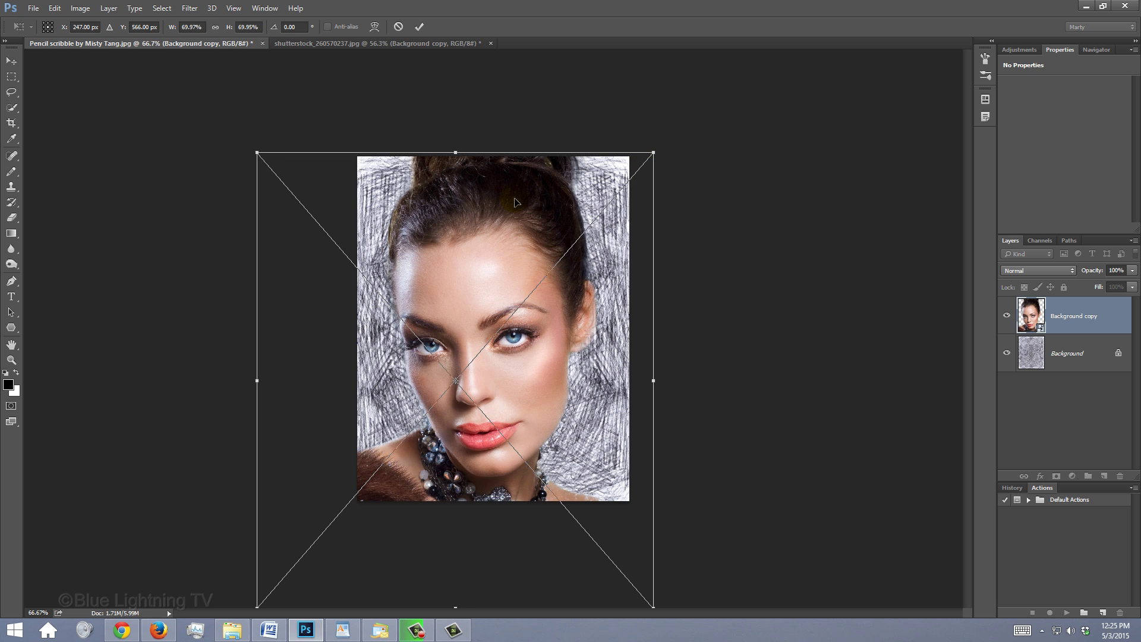
drag(514, 202, 524, 202)
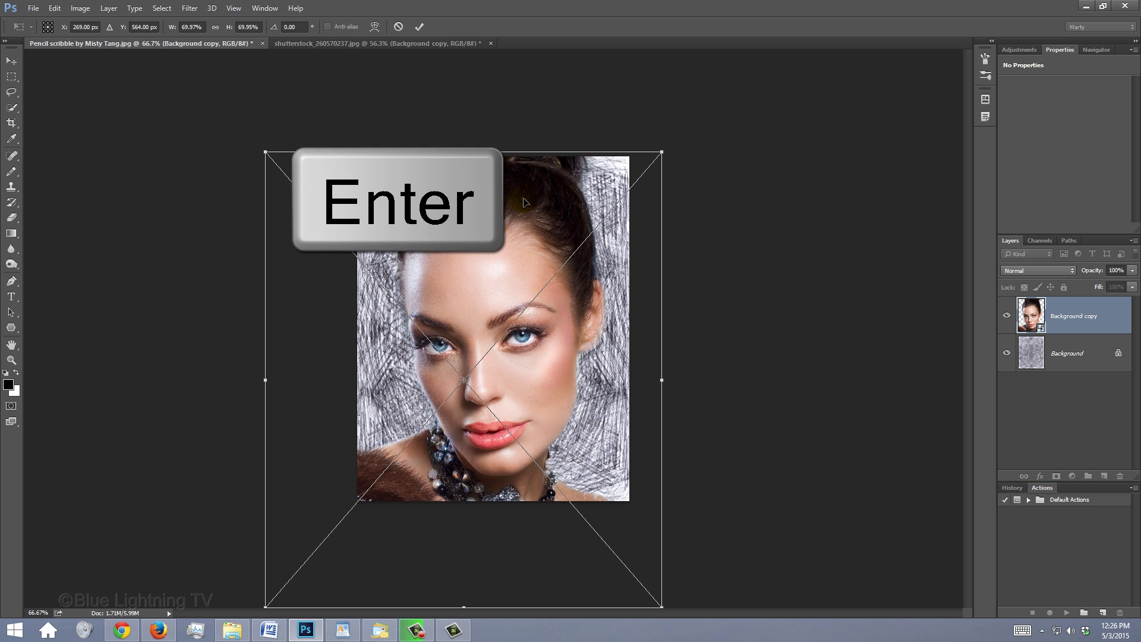
key(Return)
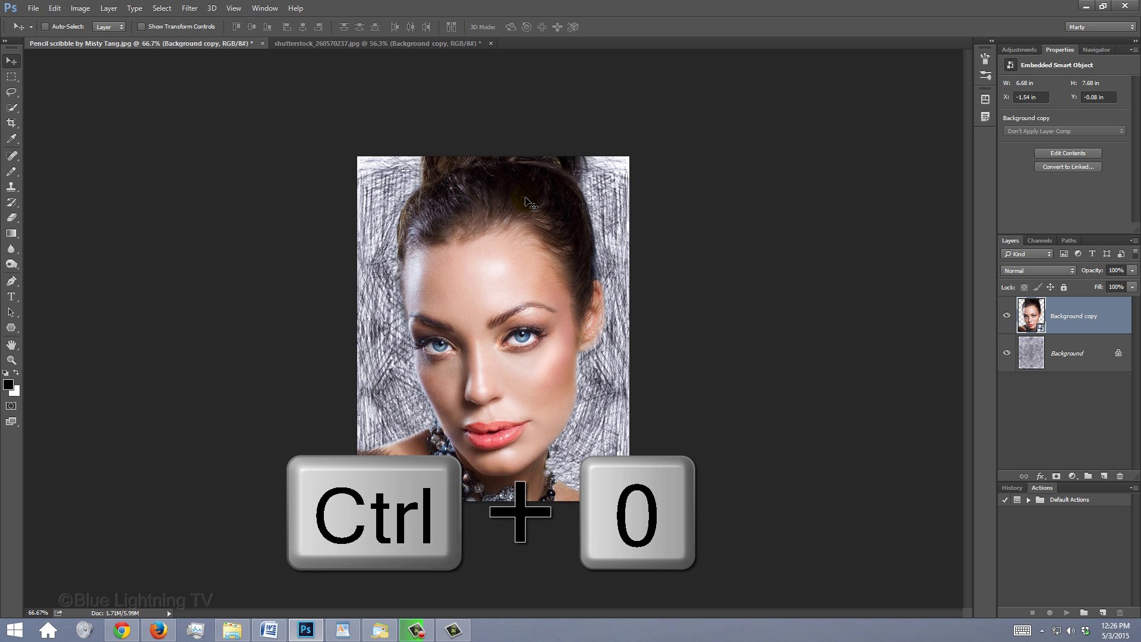
key(ctrl+0)
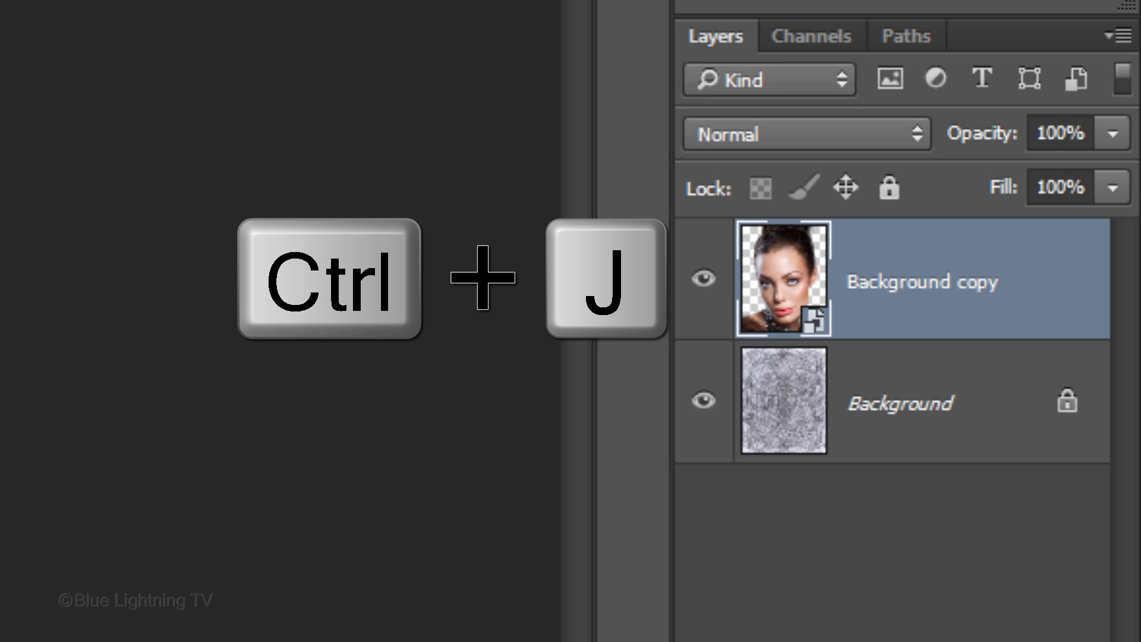
Duplicate the portrait as a hidden 'soft light' layer in Soft Light mode at 50% opacity.
key(ctrl+j)
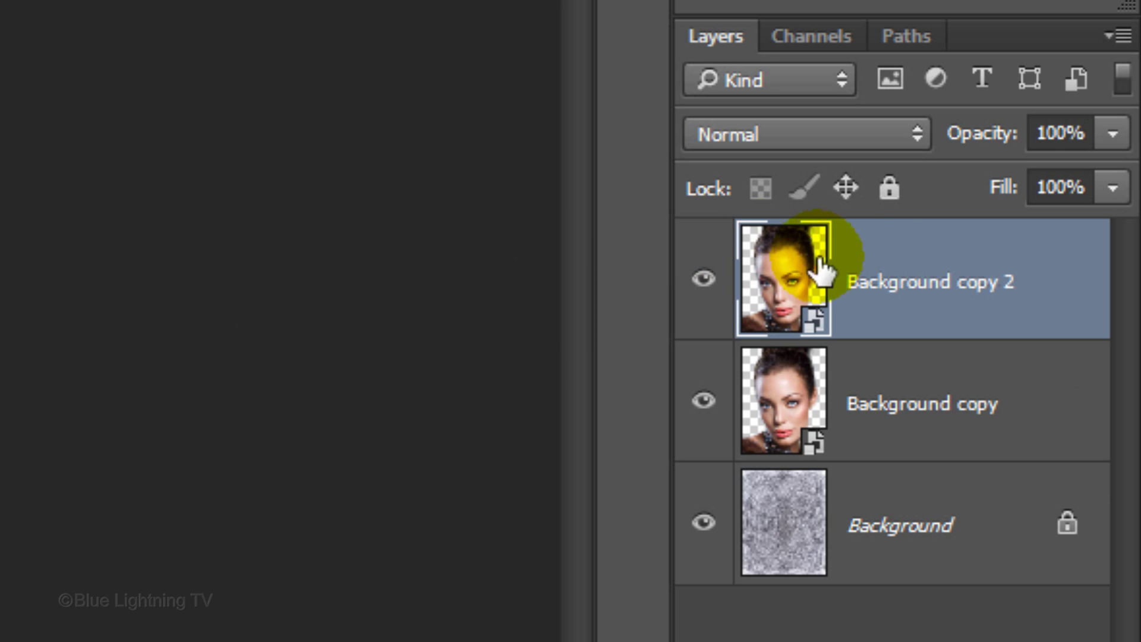
double_click(876, 280)
text(soft light)
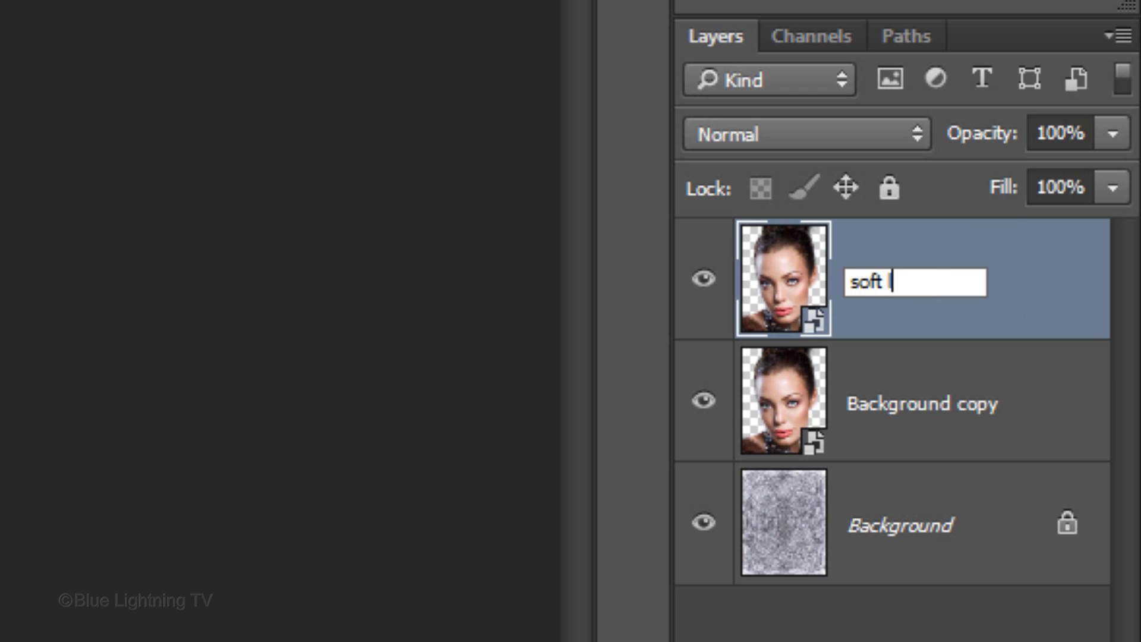
click(985, 261)
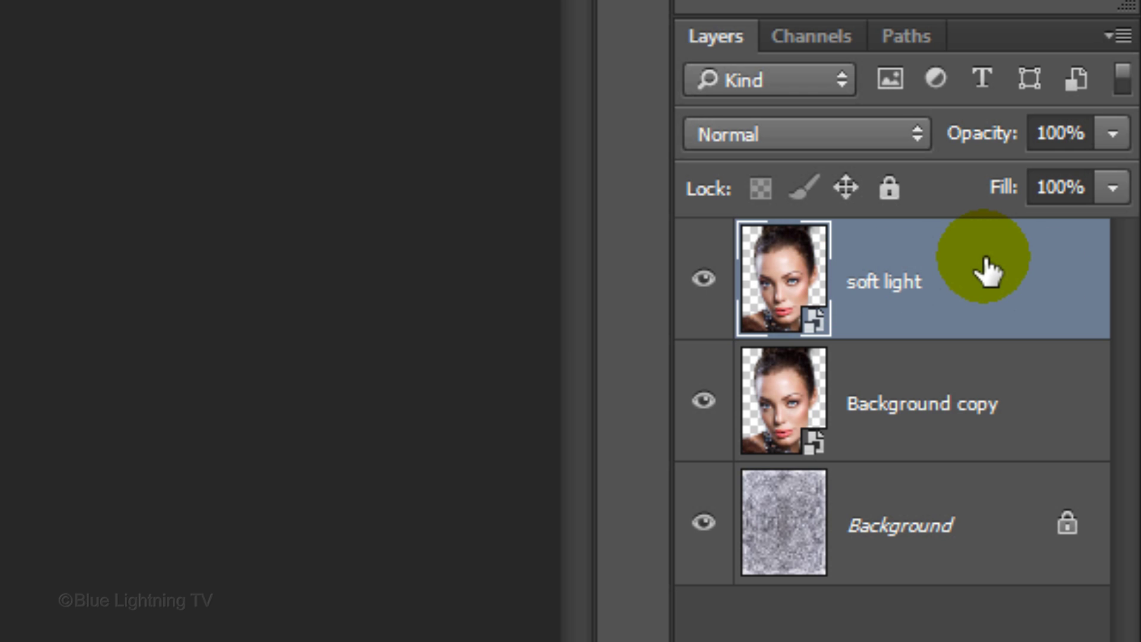
click(791, 141)
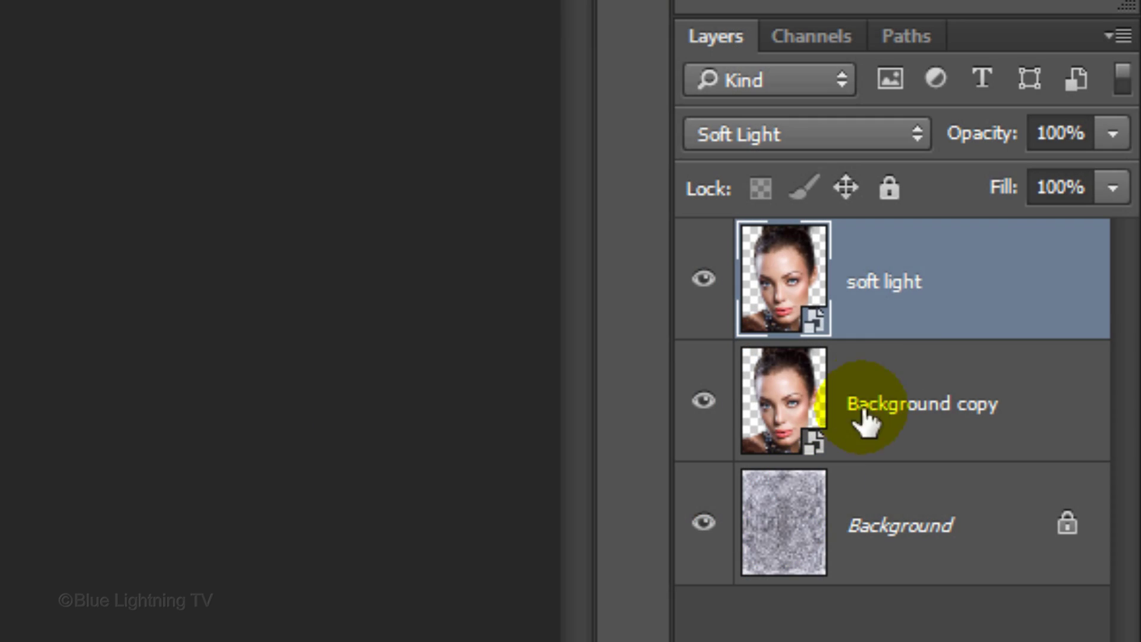
click(1040, 132)
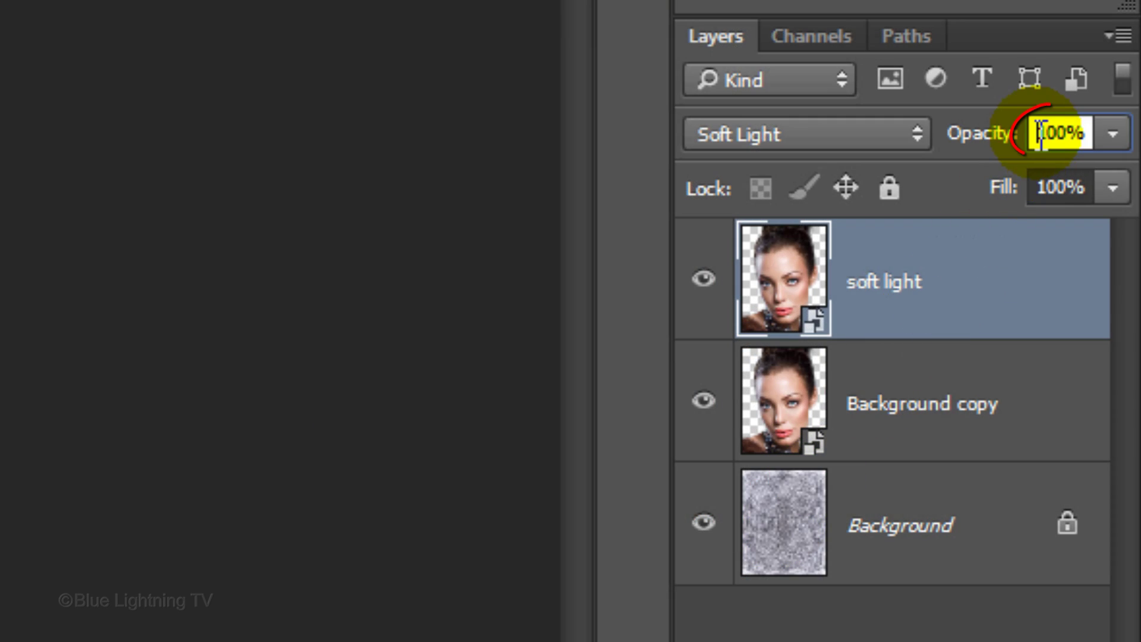
text(50)
key(Return)
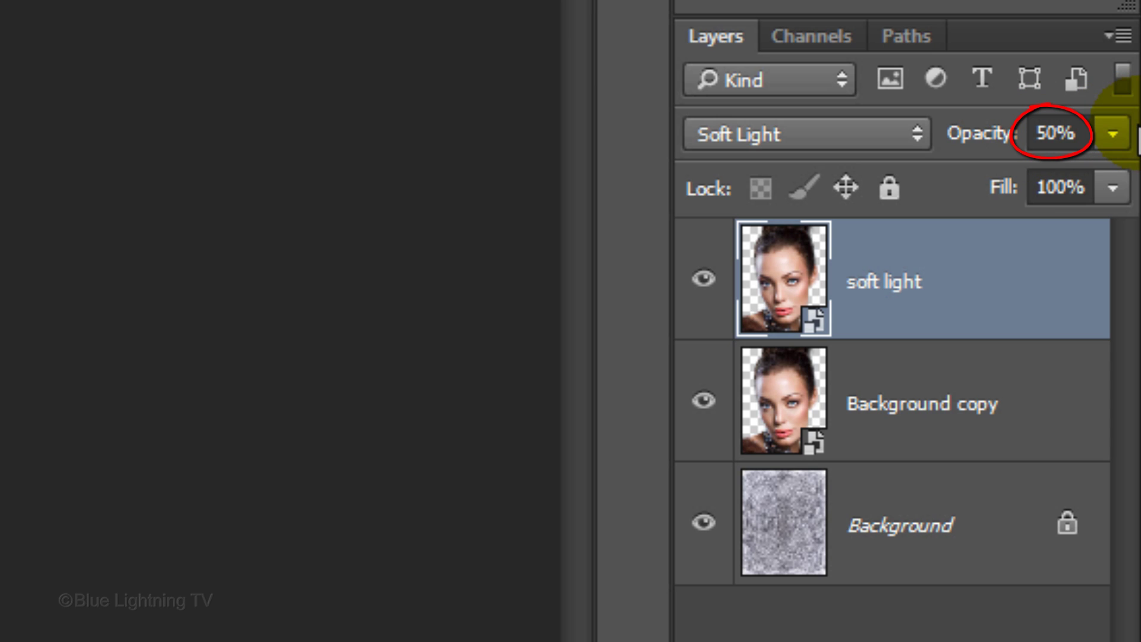
click(703, 279)
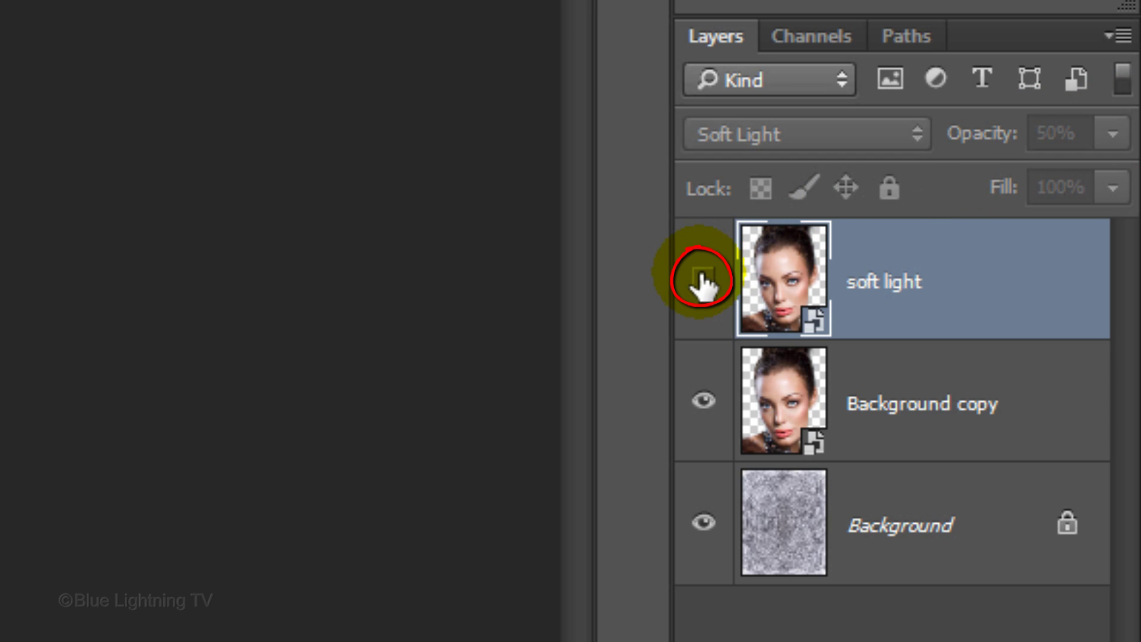
Rename the Background copy layer 'hard light' and set its blend mode to Hard Light.
double_click(887, 399)
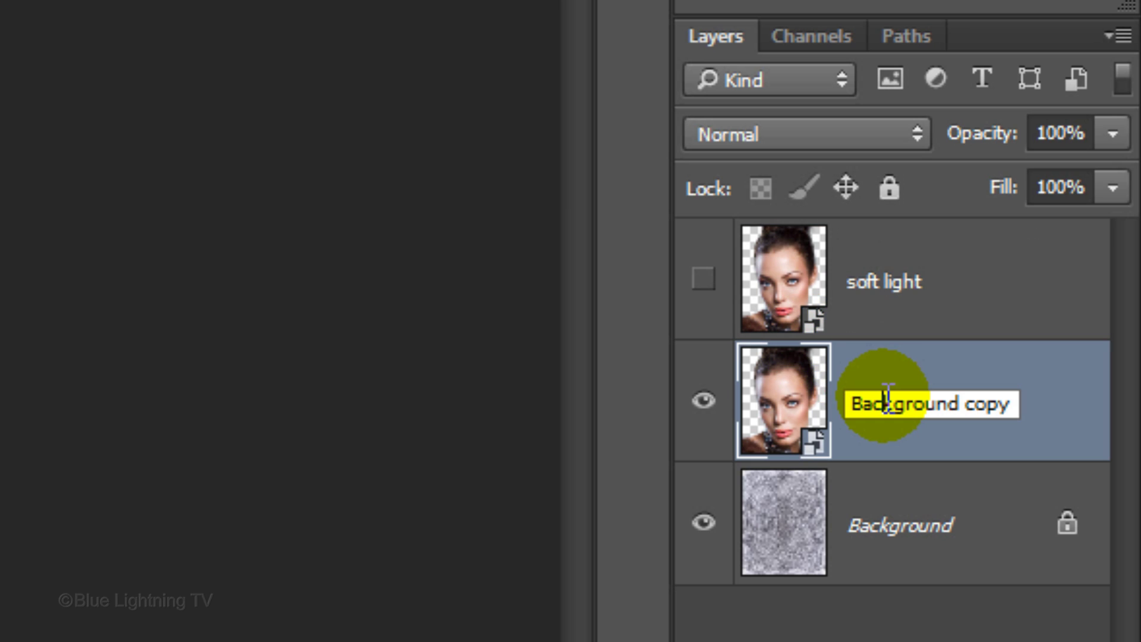
text(ard light)
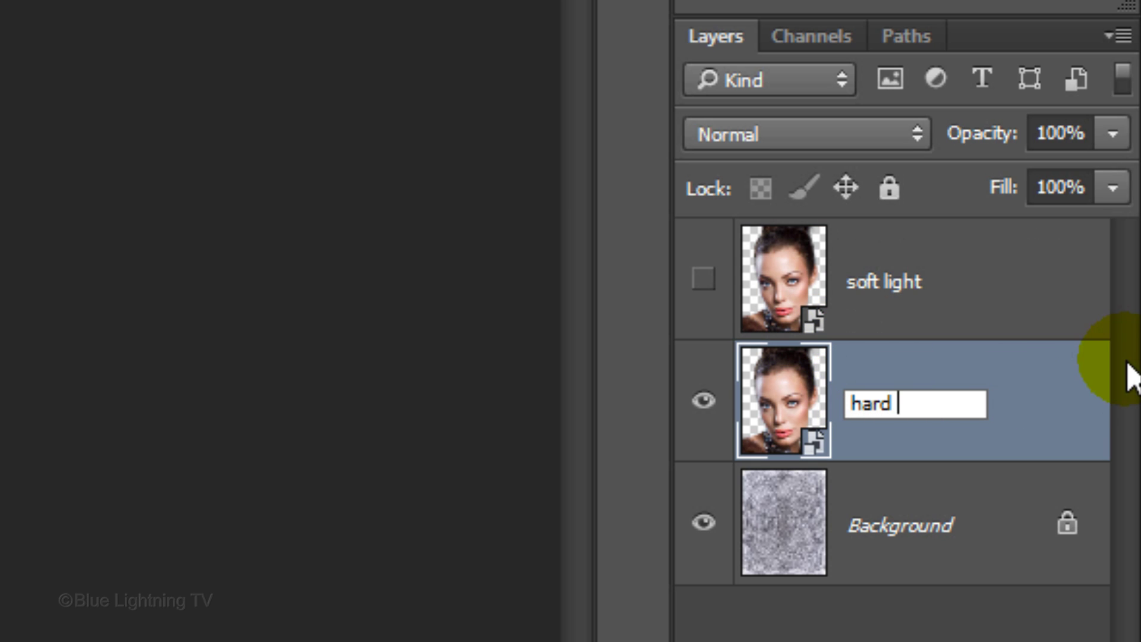
key(Return)
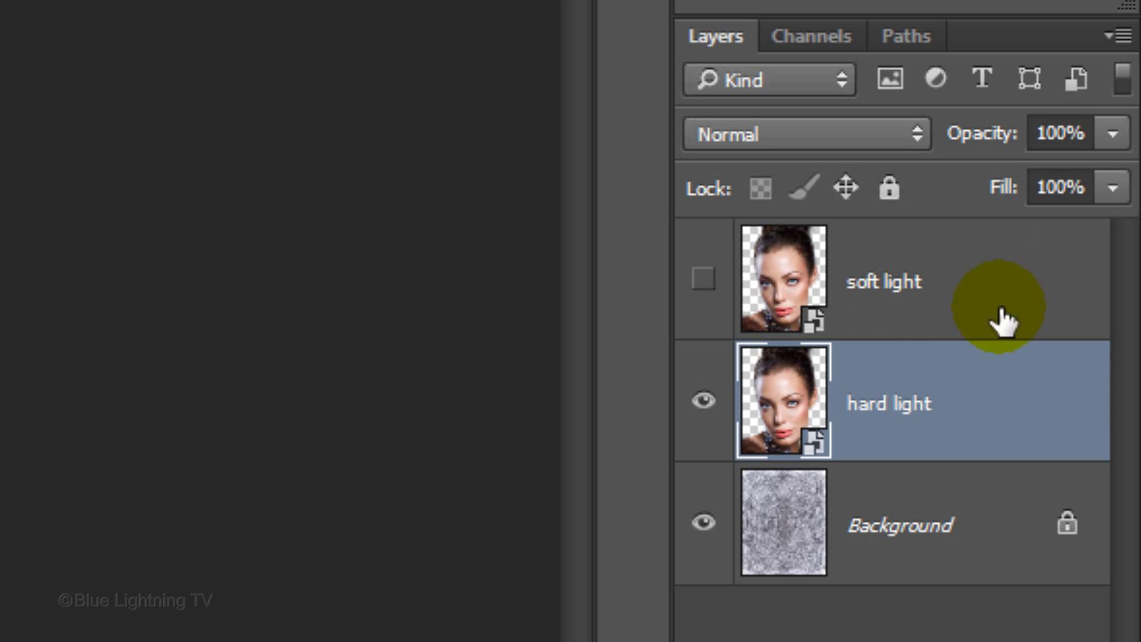
click(805, 143)
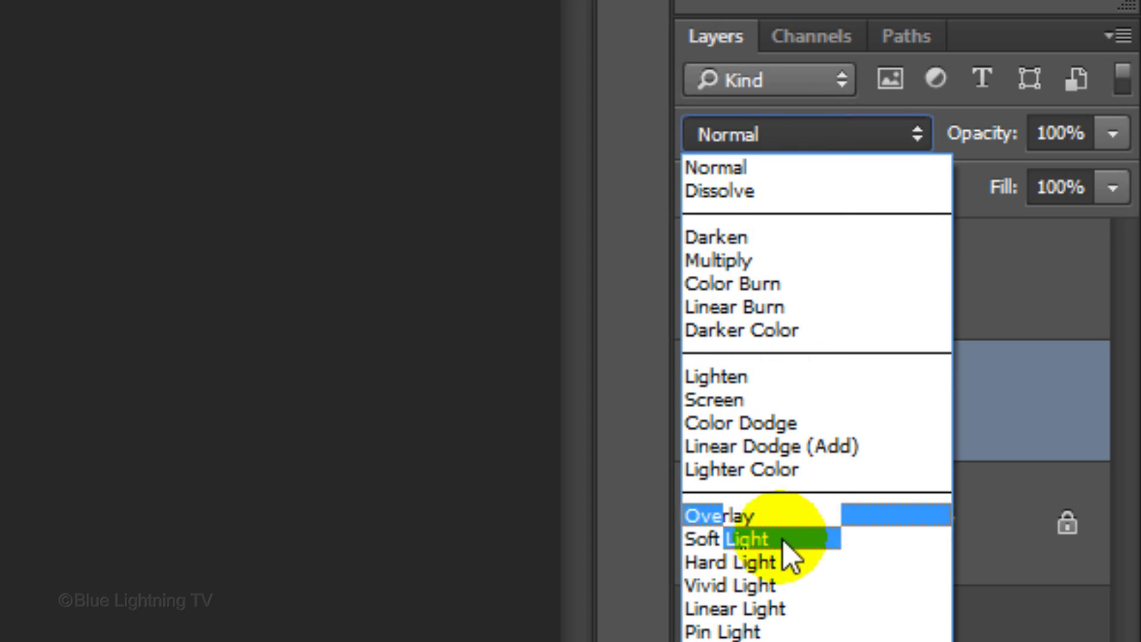
click(784, 569)
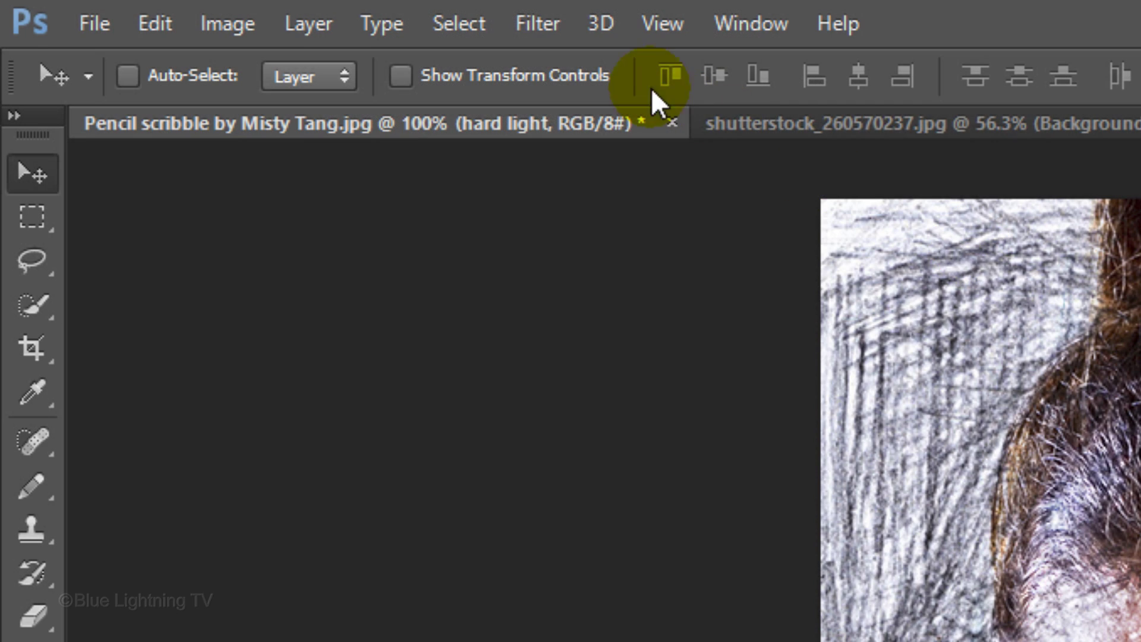
click(538, 24)
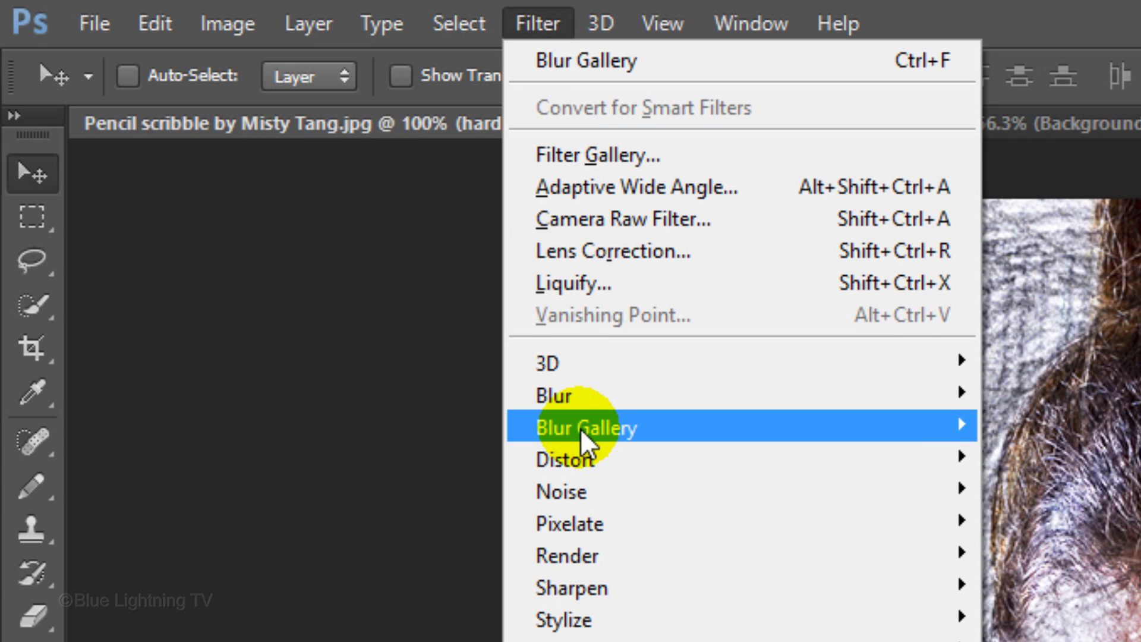
Apply Filter > Blur Gallery > Iris Blur to the hard light layer.
mouse_move(580, 428)
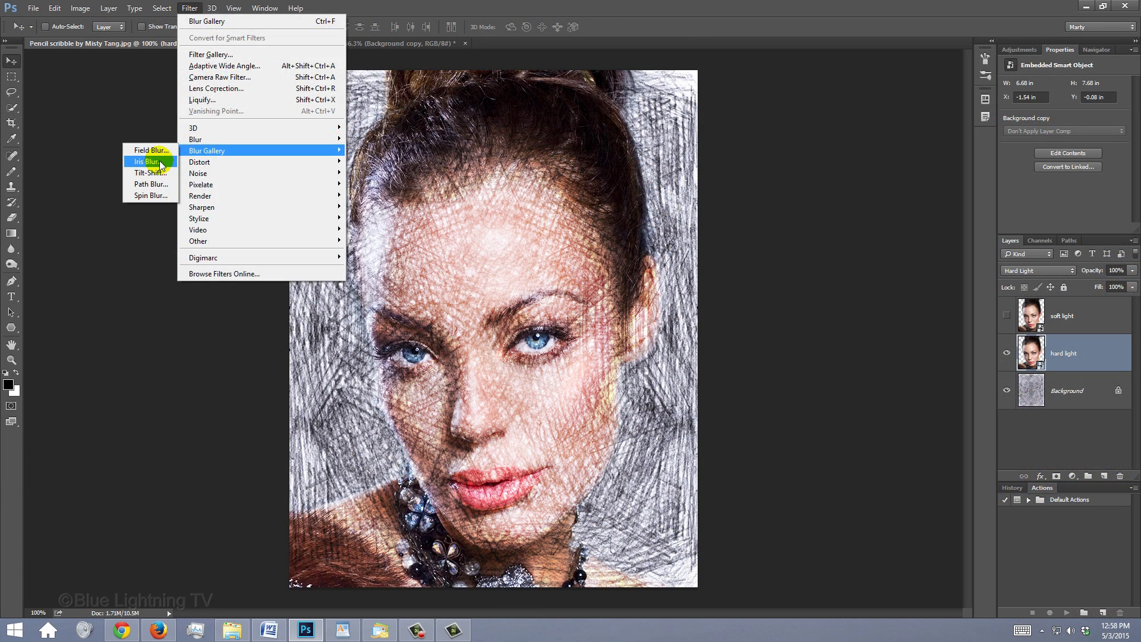
click(435, 455)
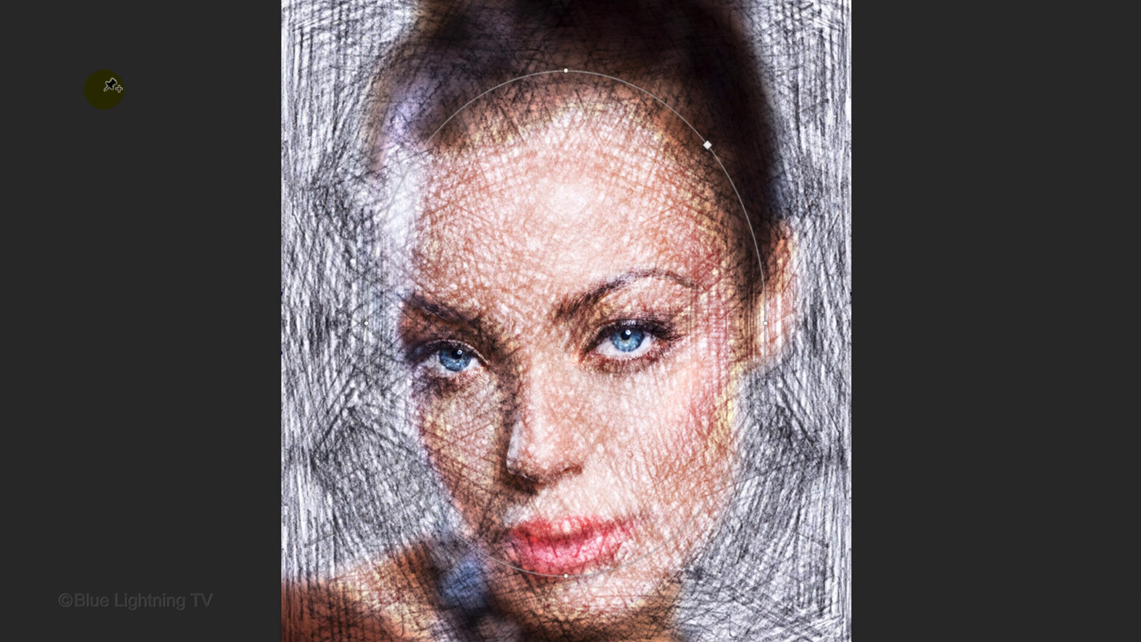
Set the iris blur strength to 10 and pull the inner feather point toward the pin.
mouse_move(426, 223)
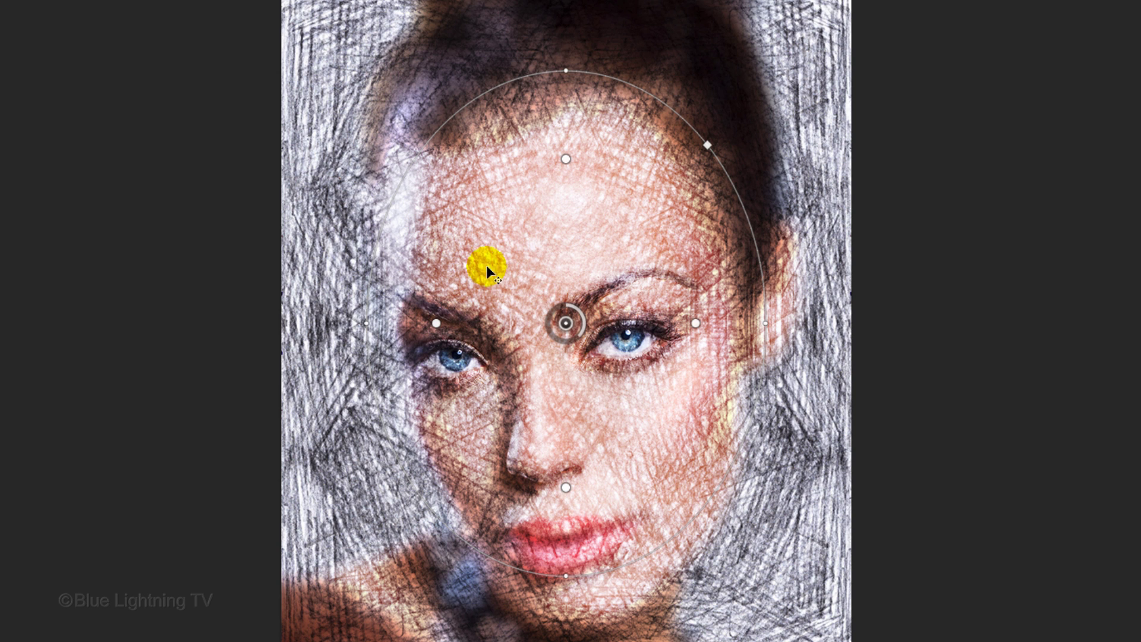
mouse_move(568, 304)
mouse_down()
mouse_move(555, 307)
mouse_move(558, 340)
mouse_move(588, 322)
mouse_move(561, 340)
mouse_move(558, 305)
mouse_up()
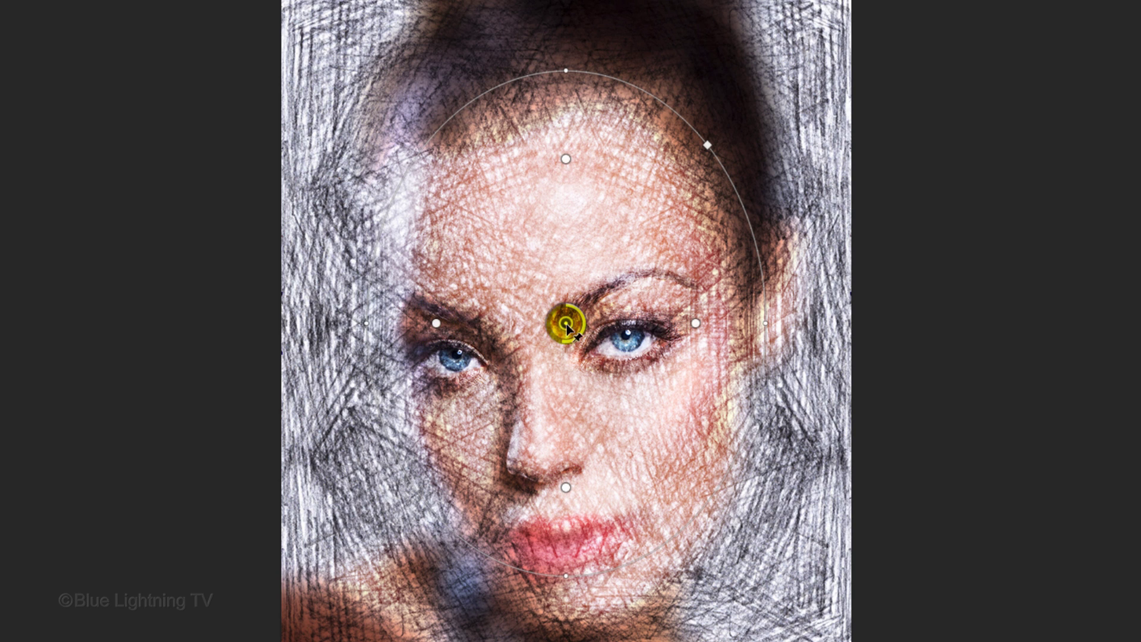
drag(565, 159, 562, 254)
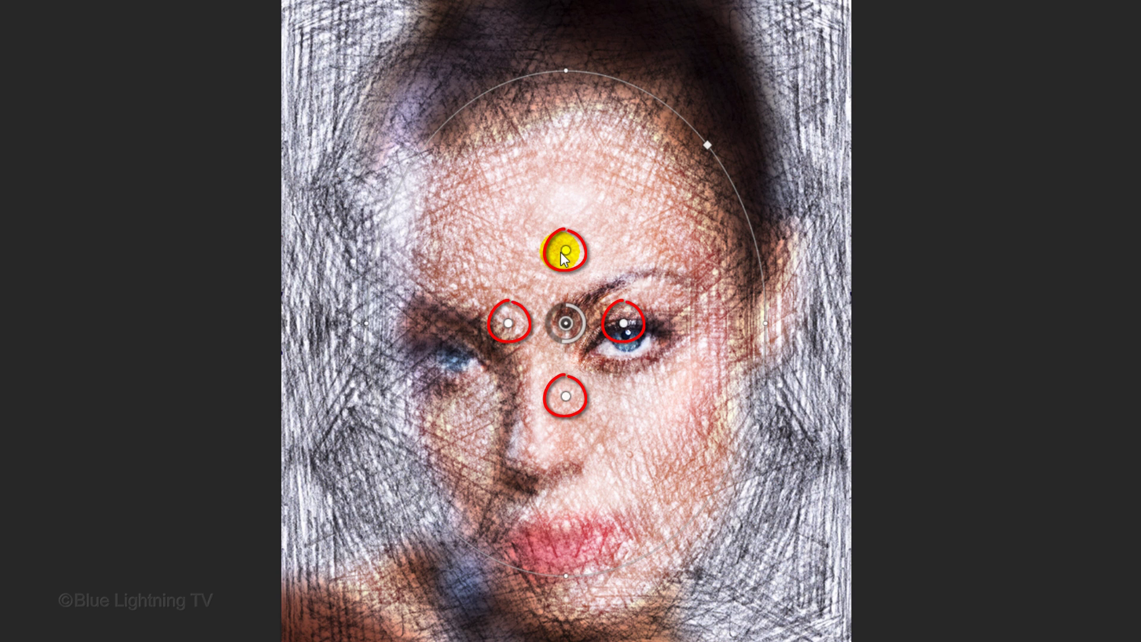
Adjust the sharp zone, then rotate, narrow and move the blur ellipse down onto the nose.
mouse_move(562, 253)
mouse_down()
mouse_move(577, 103)
mouse_move(569, 107)
mouse_up()
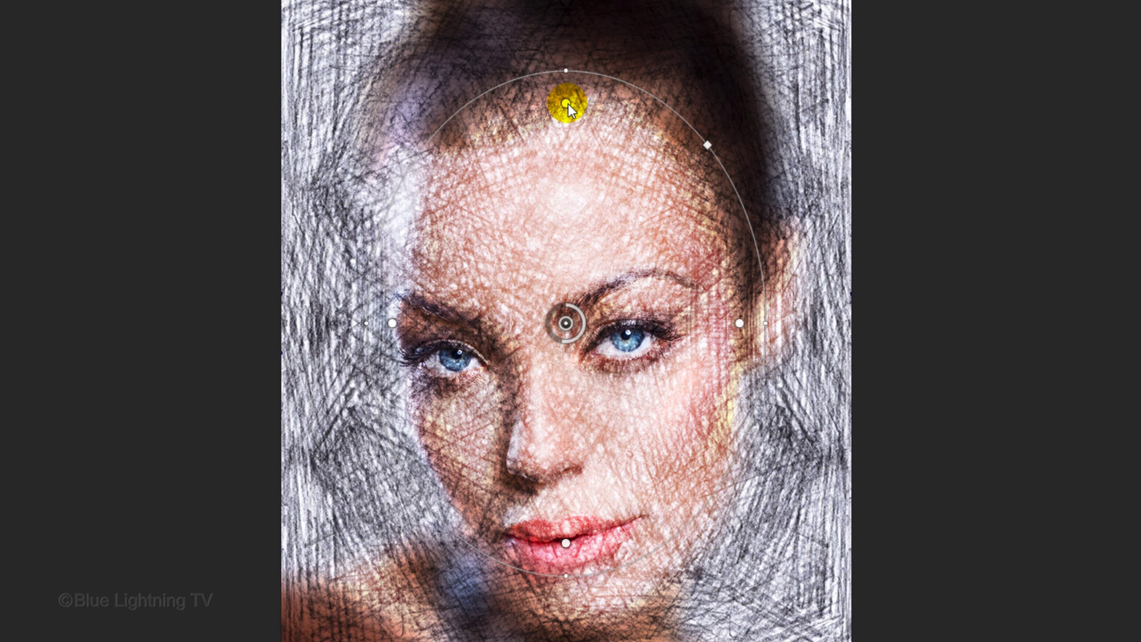
drag(568, 104, 562, 239)
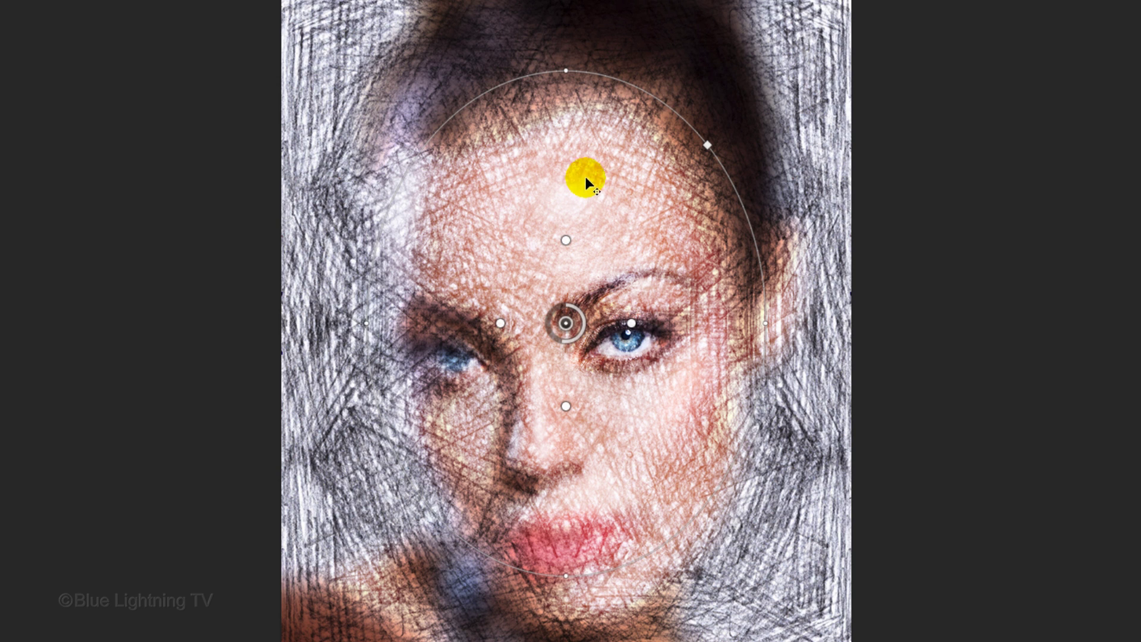
drag(567, 70, 525, 393)
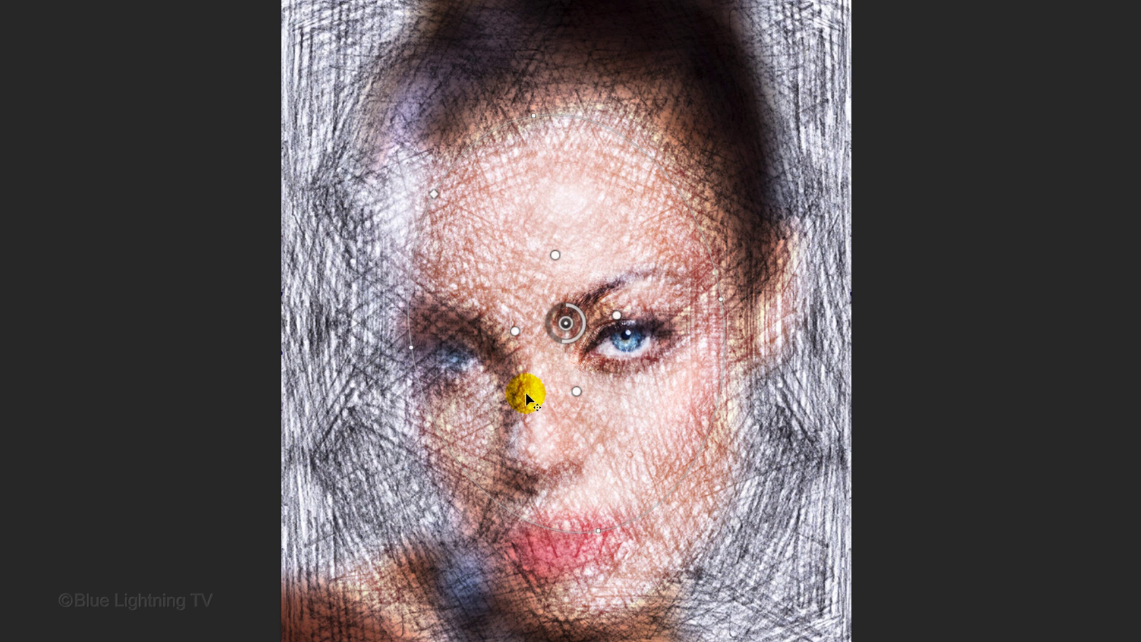
drag(525, 393, 525, 469)
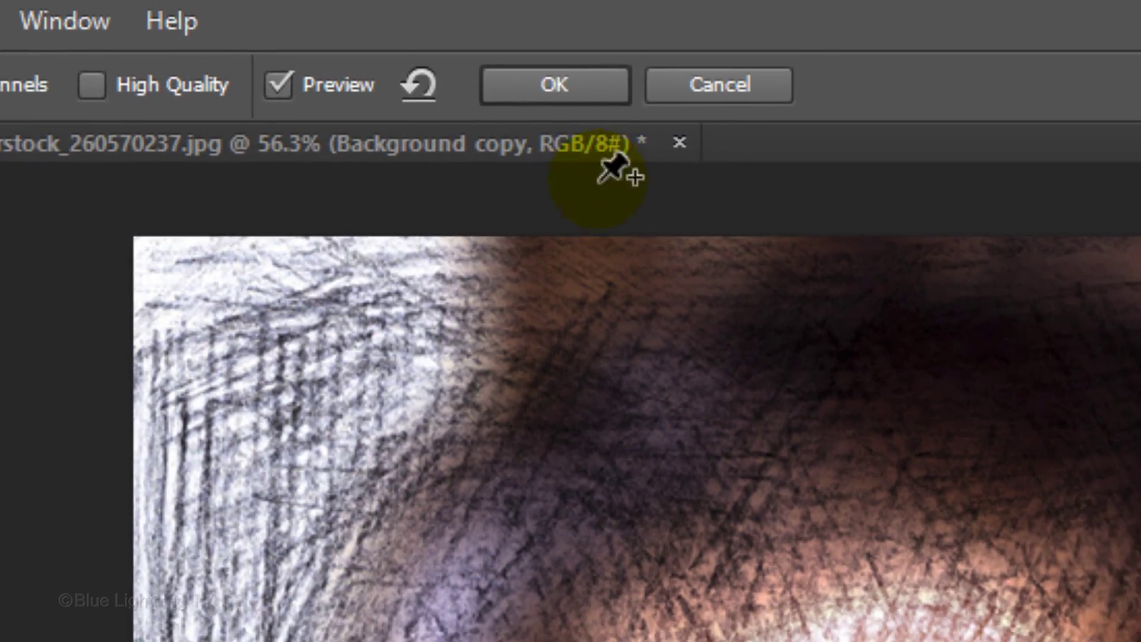
Accept the iris blur, reposition both portrait layers, and open the soft light smart object's contents.
click(408, 27)
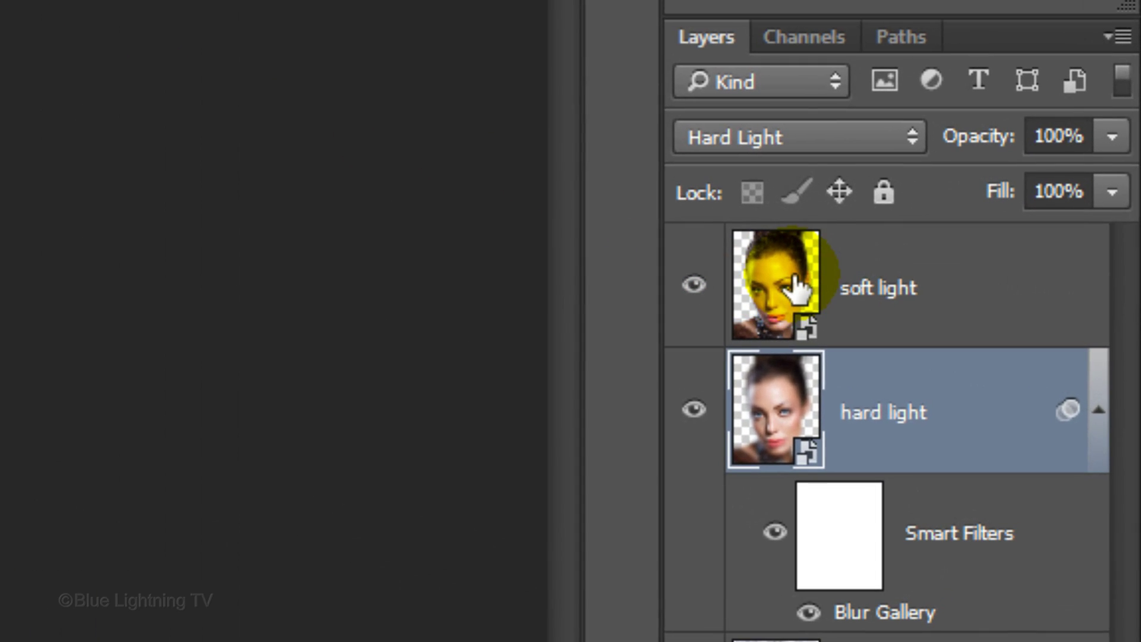
shift+click(792, 289)
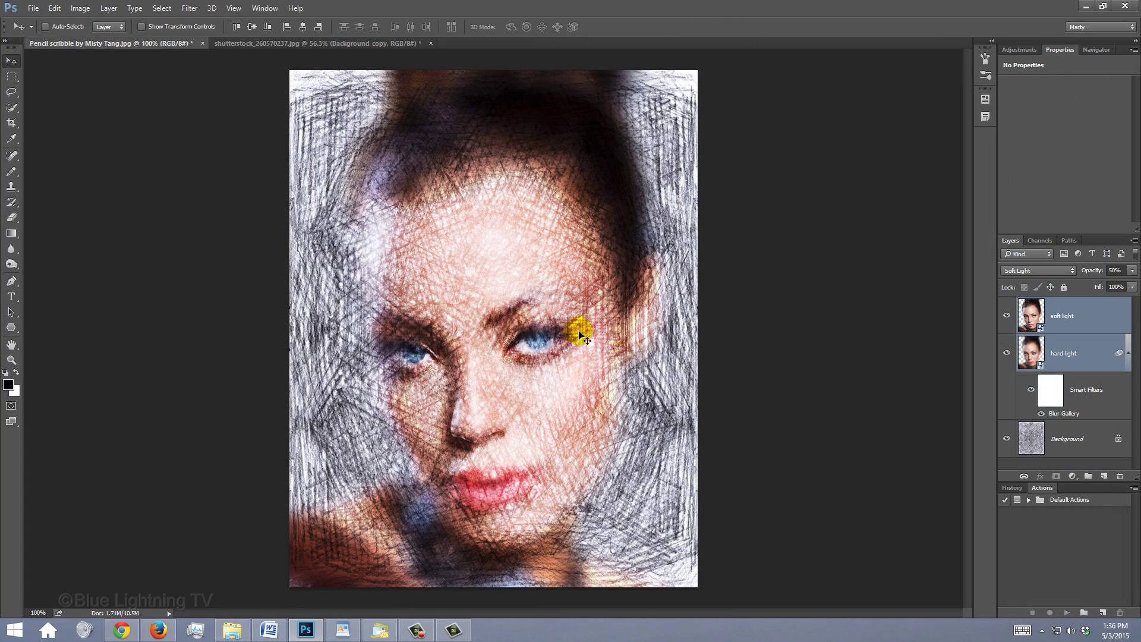
drag(469, 341, 466, 311)
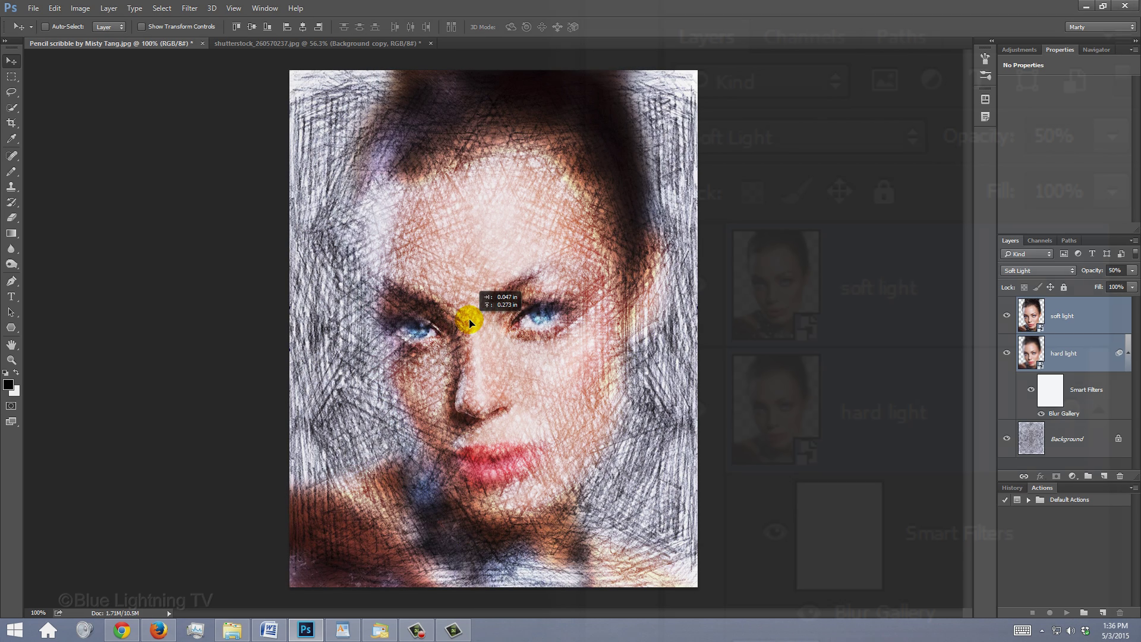
ctrl+click(1031, 316)
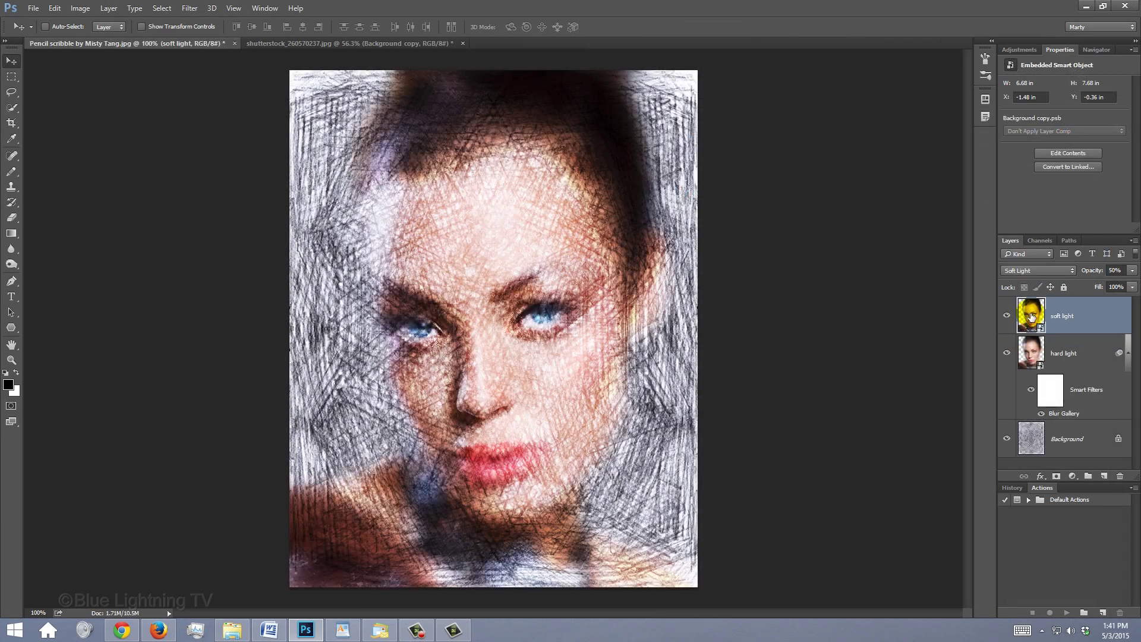
double_click(775, 285)
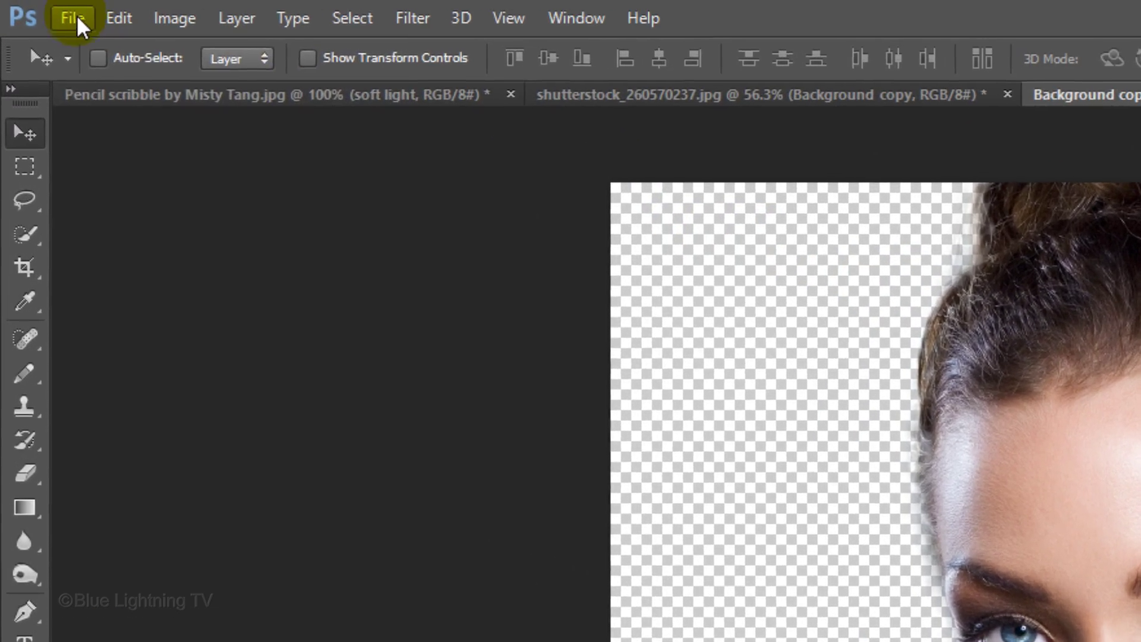
Embed shutterstock_247872340 above the old portrait, enlarge it to about 99% and shift it down.
click(33, 8)
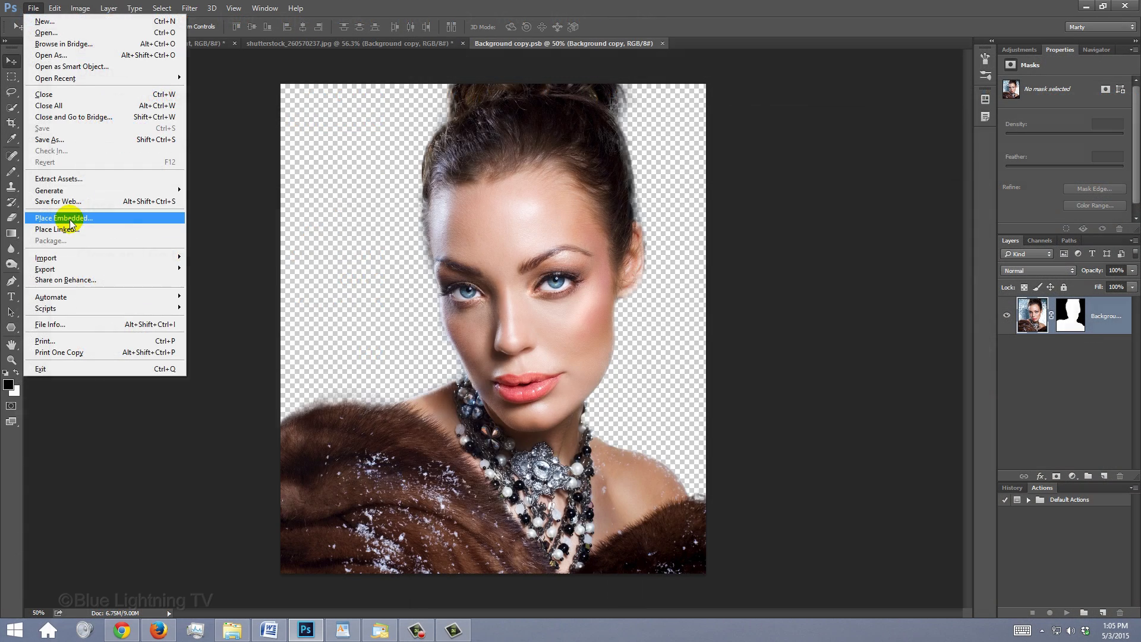
click(157, 475)
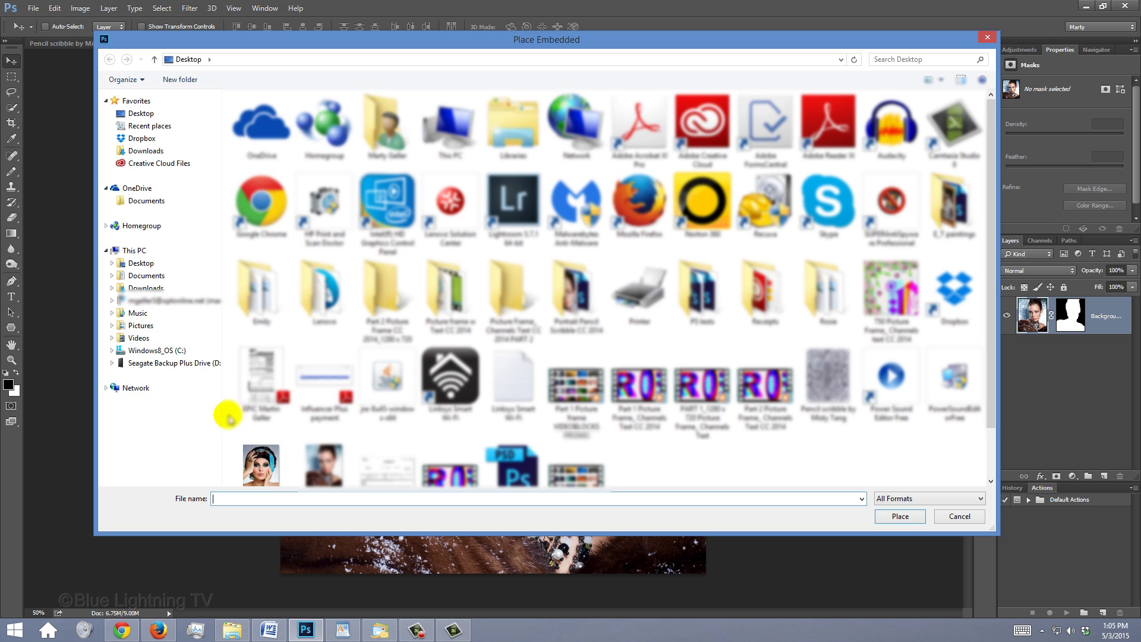
click(258, 469)
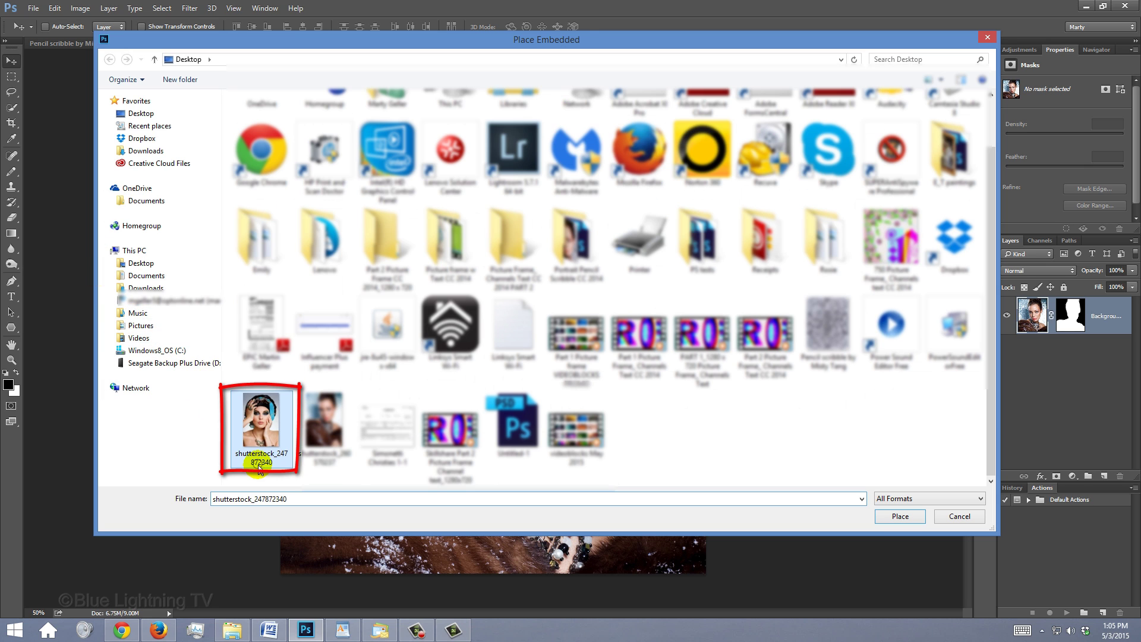
click(900, 517)
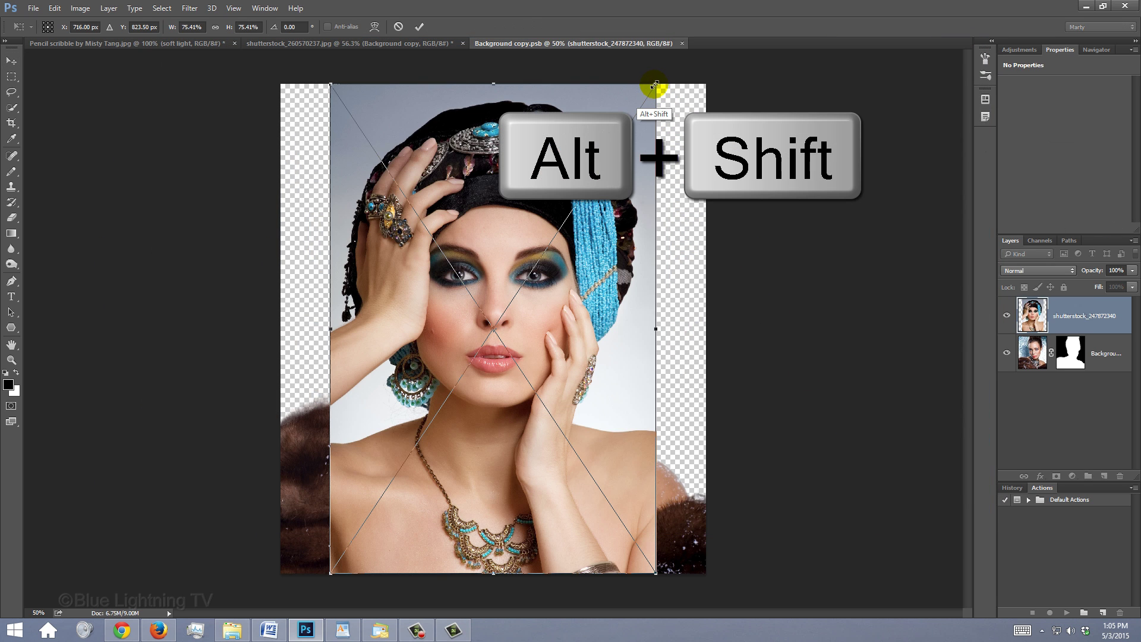
drag(654, 85, 707, 9)
drag(507, 150, 508, 177)
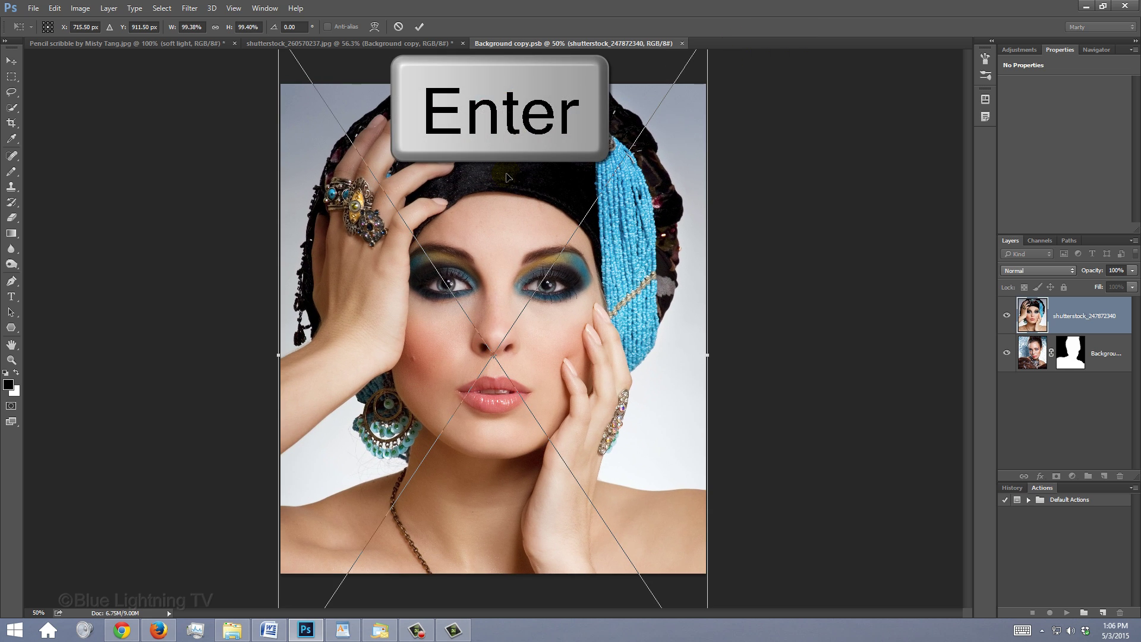
key(Return)
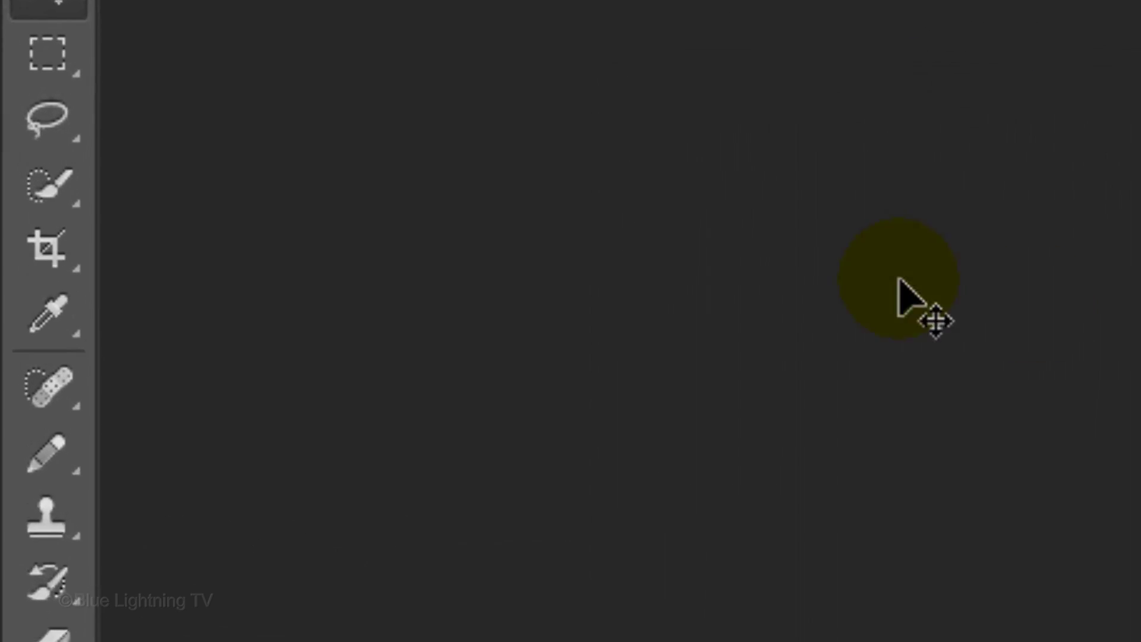
Quick-select the turbaned woman's face, shoulders and blue headscarf, excluding background beside the neck.
click(13, 110)
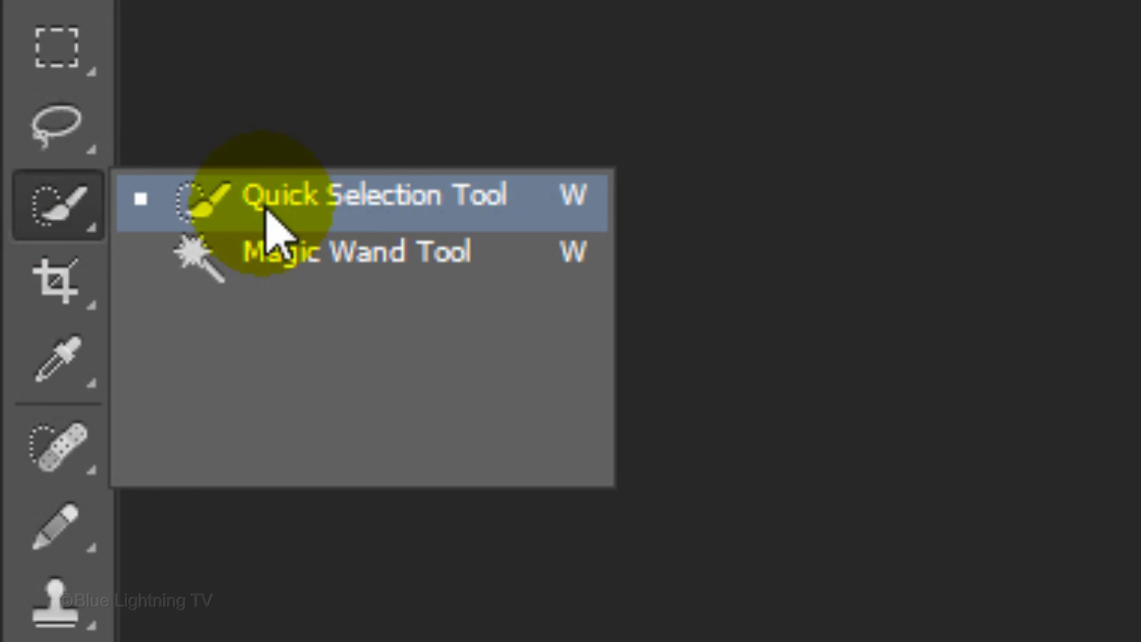
click(360, 223)
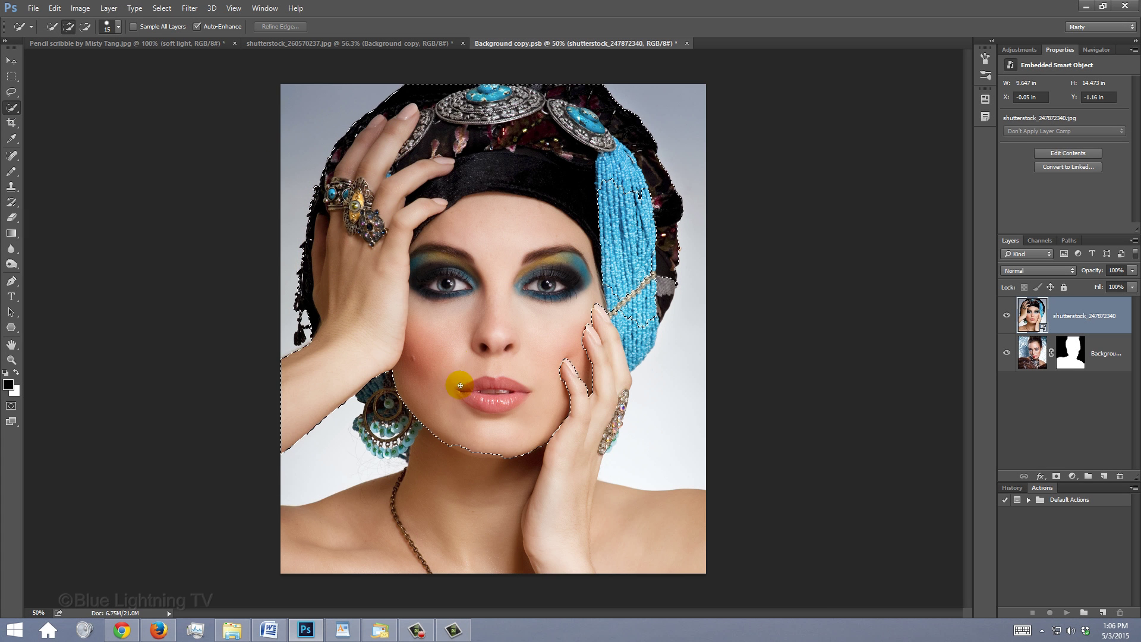
mouse_move(460, 386)
mouse_down()
mouse_move(492, 458)
mouse_move(296, 326)
mouse_move(530, 553)
mouse_up()
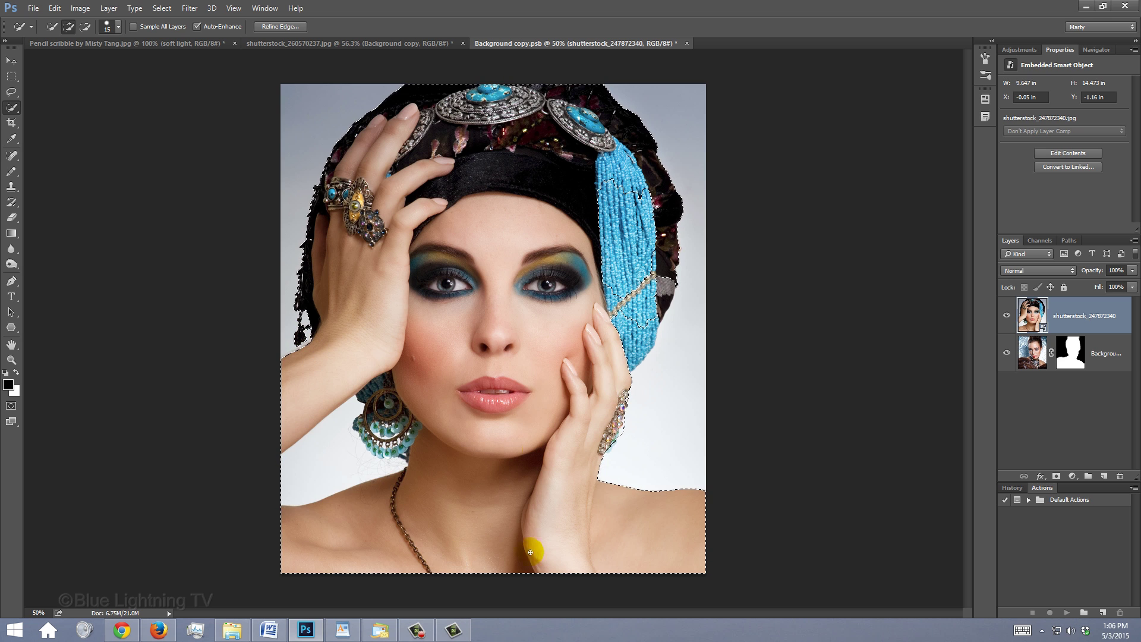
drag(651, 300, 564, 325)
mouse_move(337, 410)
mouse_down()
mouse_move(346, 452)
mouse_move(324, 469)
mouse_up()
Refine the edge with a 7.9 px Smart Radius, output as New Layer with Layer Mask.
click(280, 26)
click(210, 163)
drag(209, 178, 231, 178)
click(258, 336)
click(262, 368)
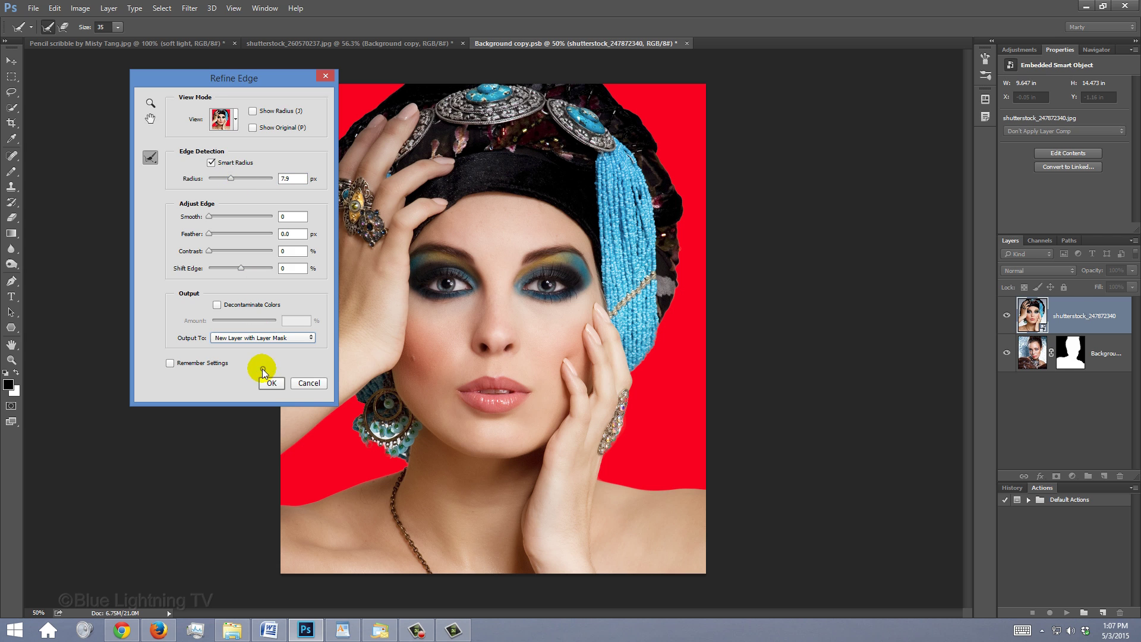
click(270, 384)
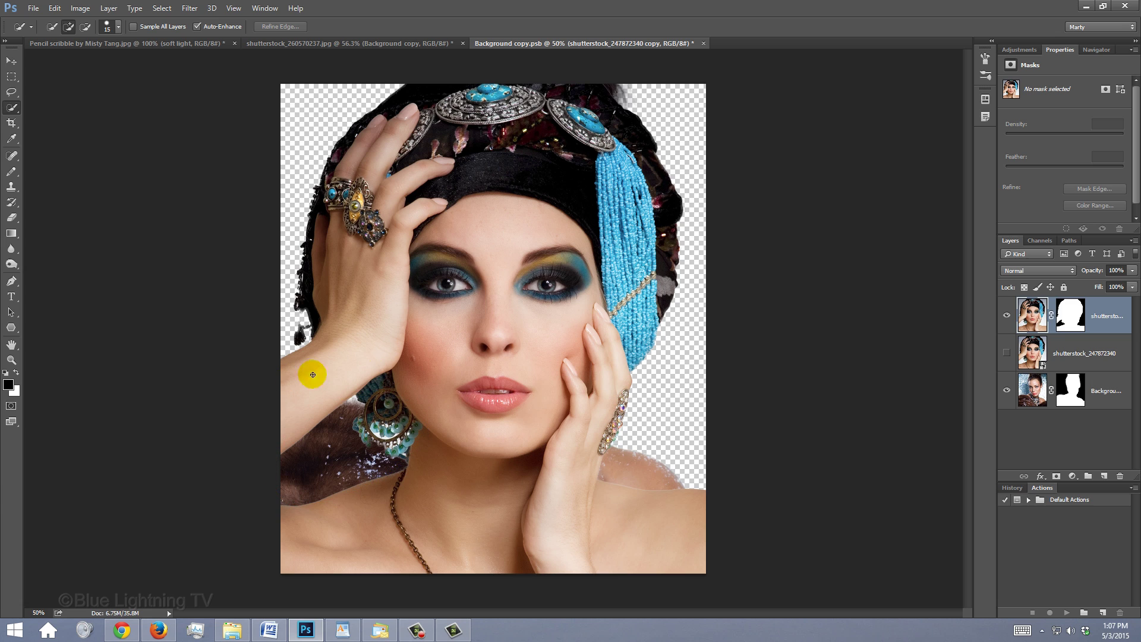
Hide the original portrait layer, then close Background copy.psb, saving the changes.
click(1007, 392)
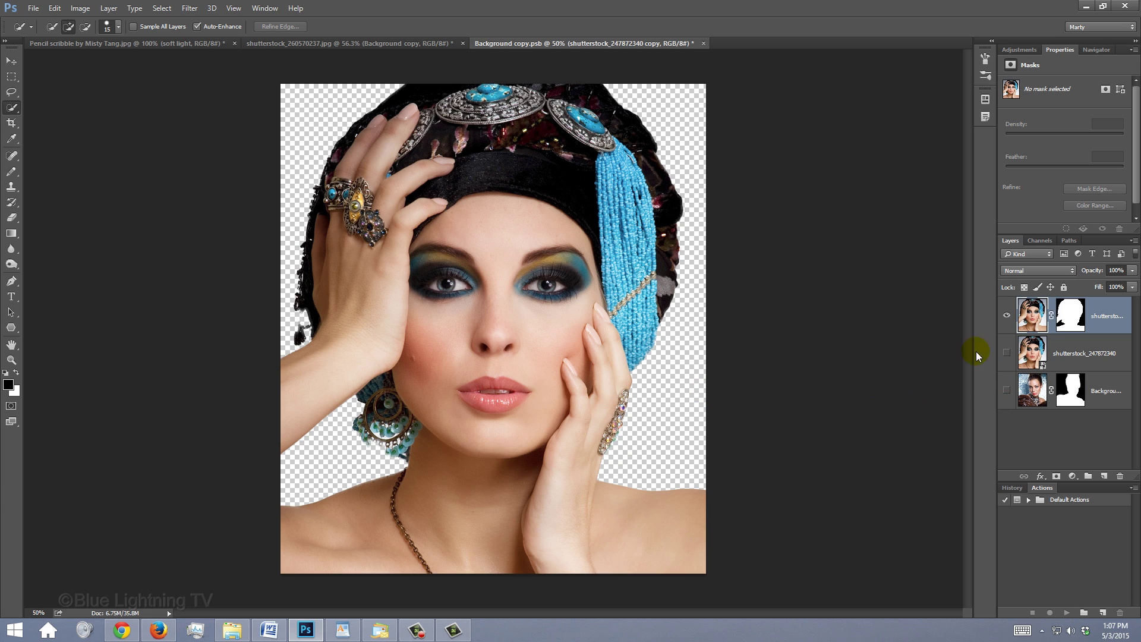
click(704, 44)
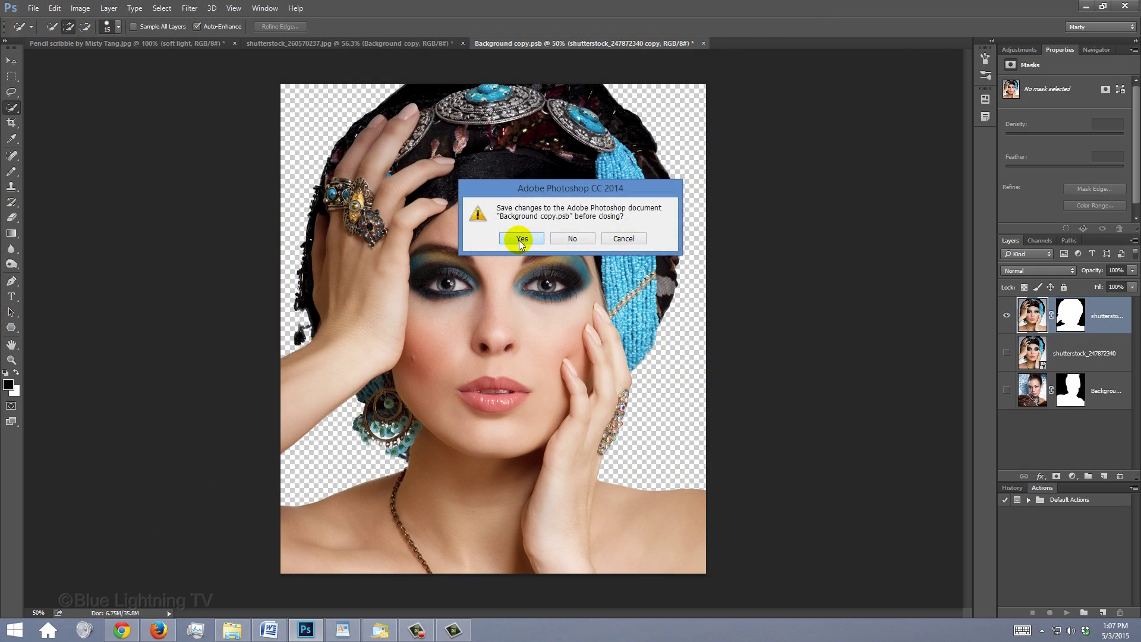
click(498, 344)
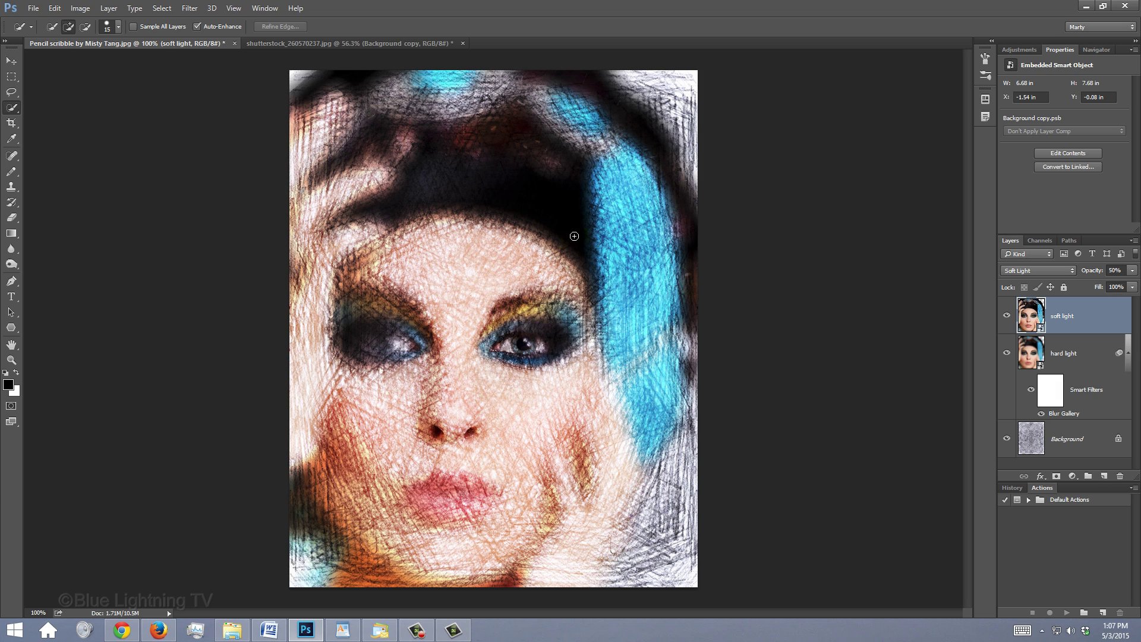
Move the soft light and hard light layers up and right together, scaling both to about 87%.
key(shift)
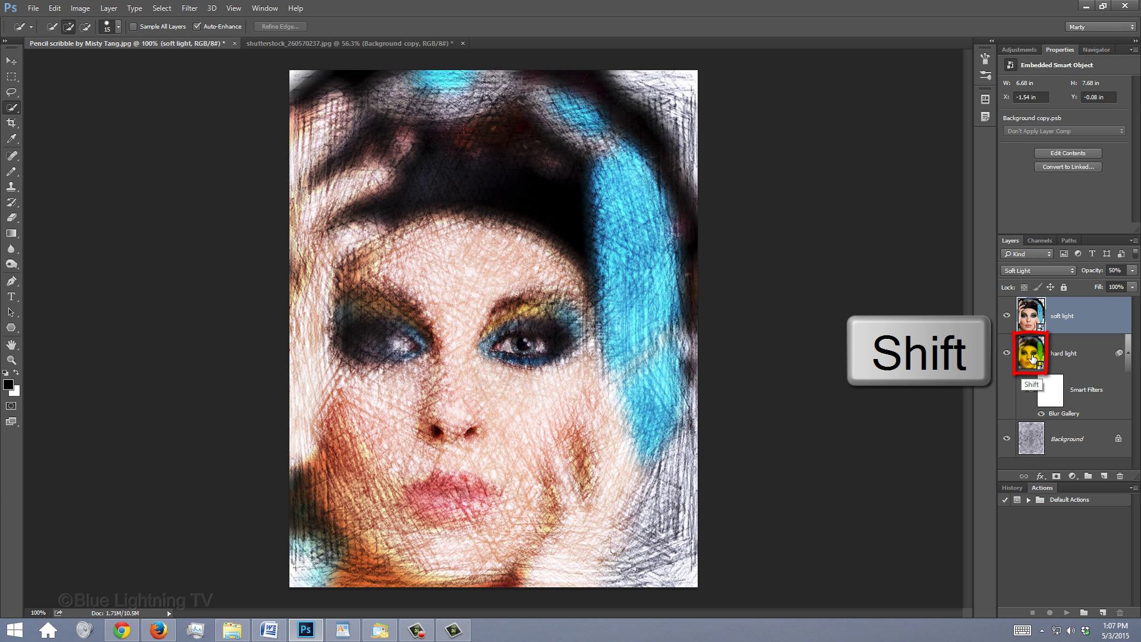
shift+click(1033, 358)
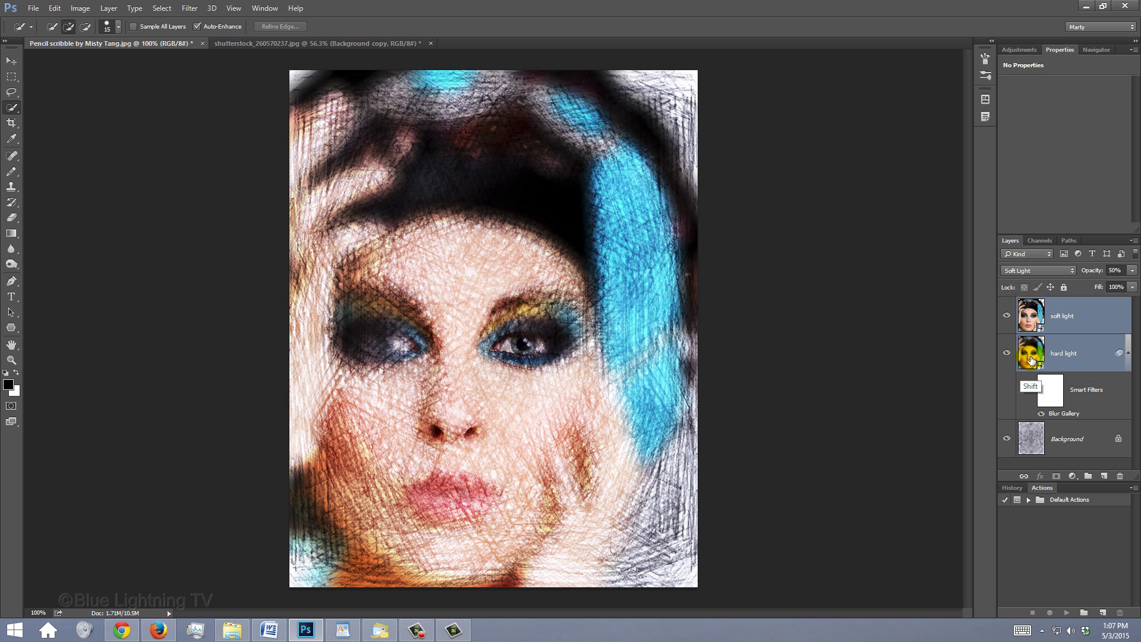
key(ctrl+t)
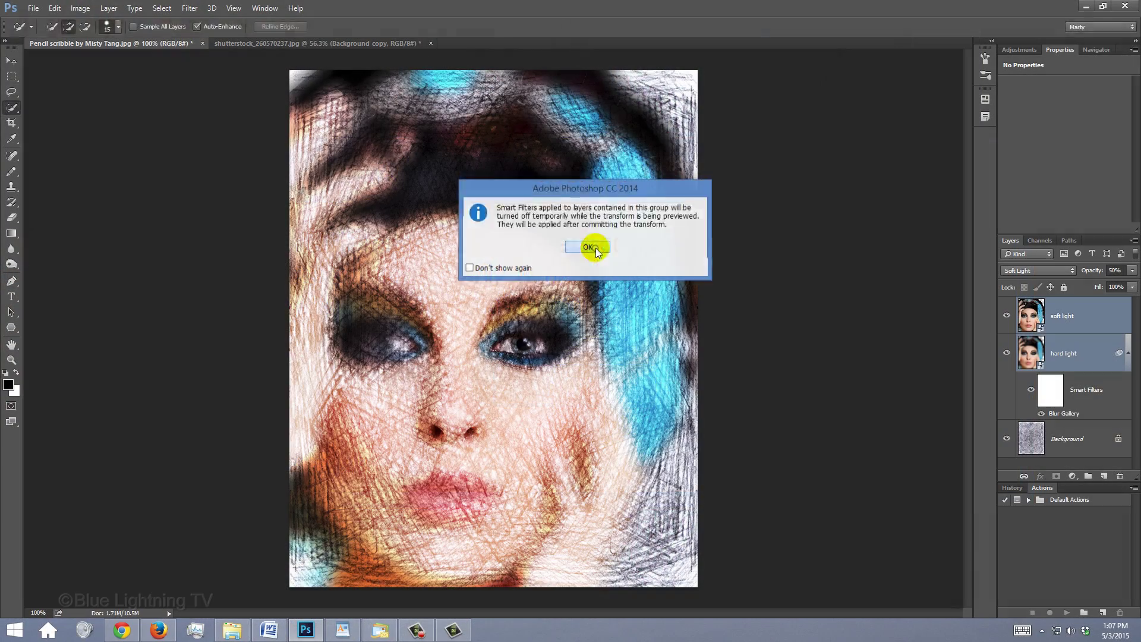
click(607, 393)
drag(543, 290, 582, 245)
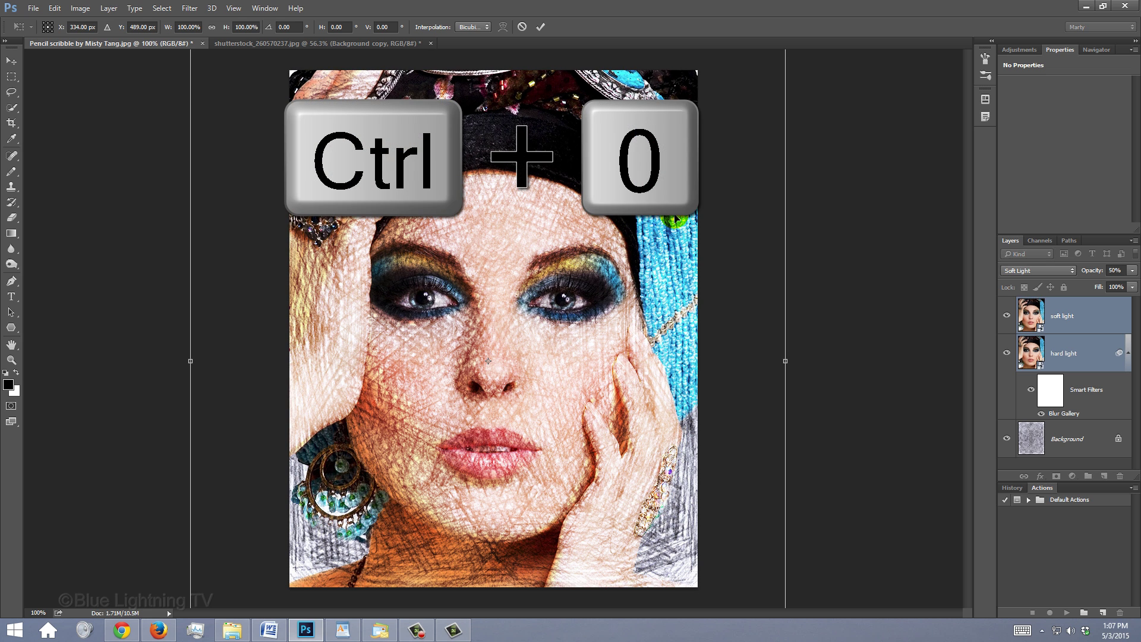
key(ctrl+0)
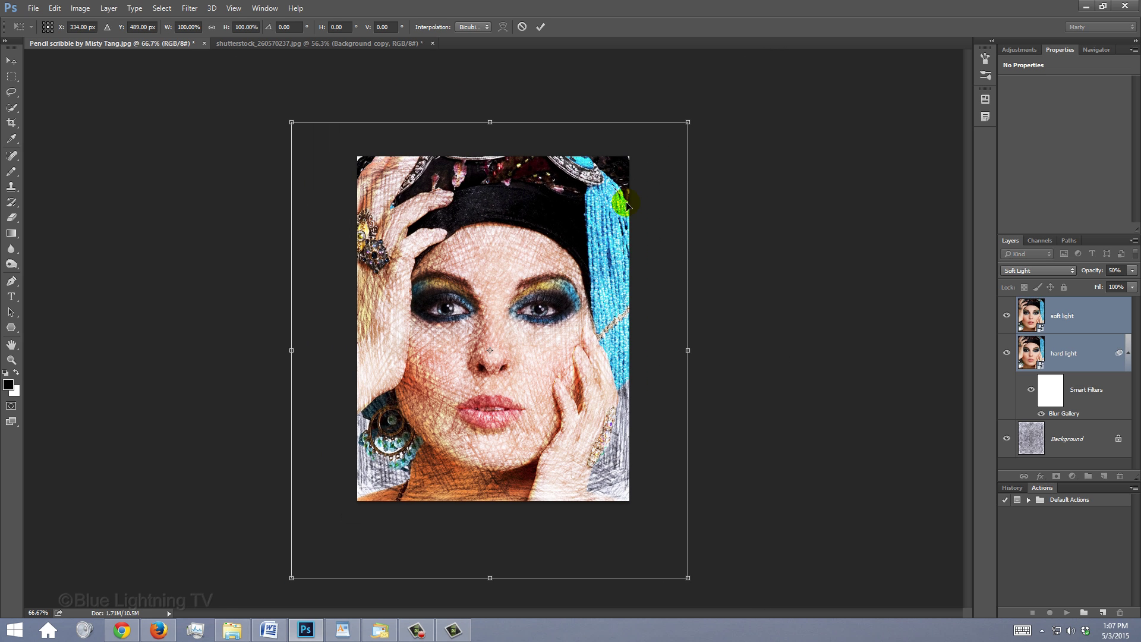
drag(690, 123, 659, 149)
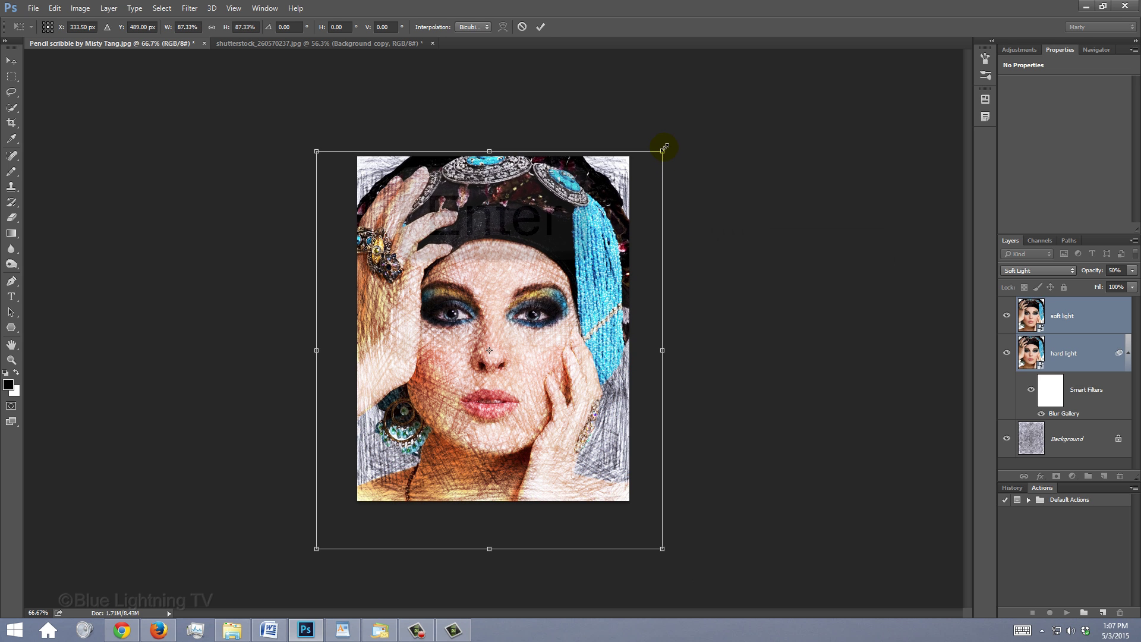
key(ctrl+0)
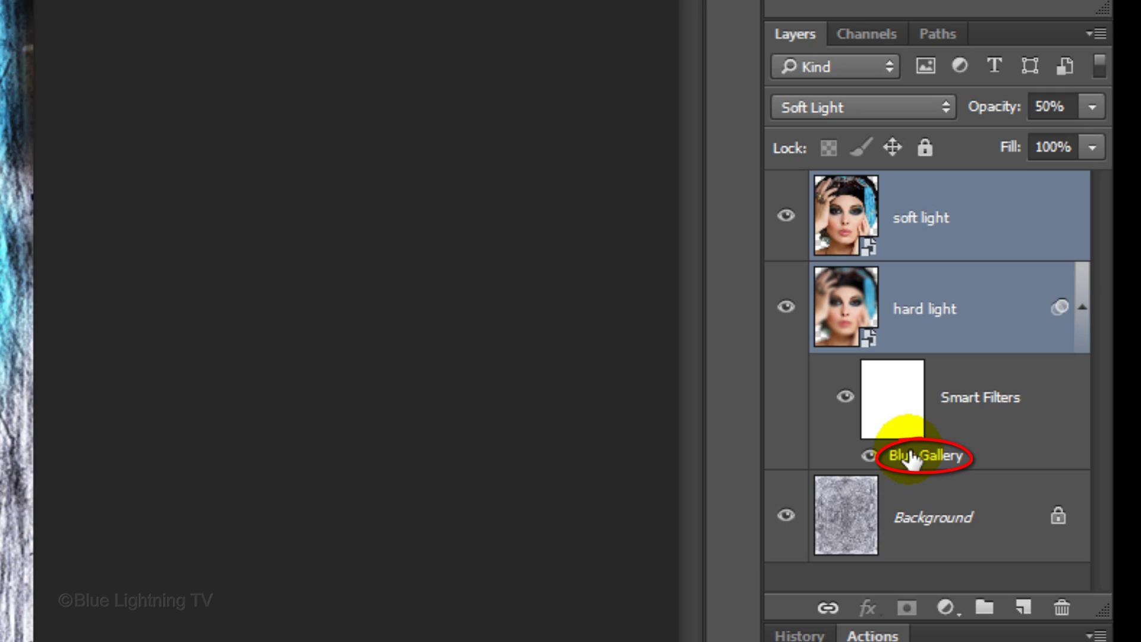
Stretch the hard light layer's iris blur into a larger upright oval around the face.
double_click(910, 456)
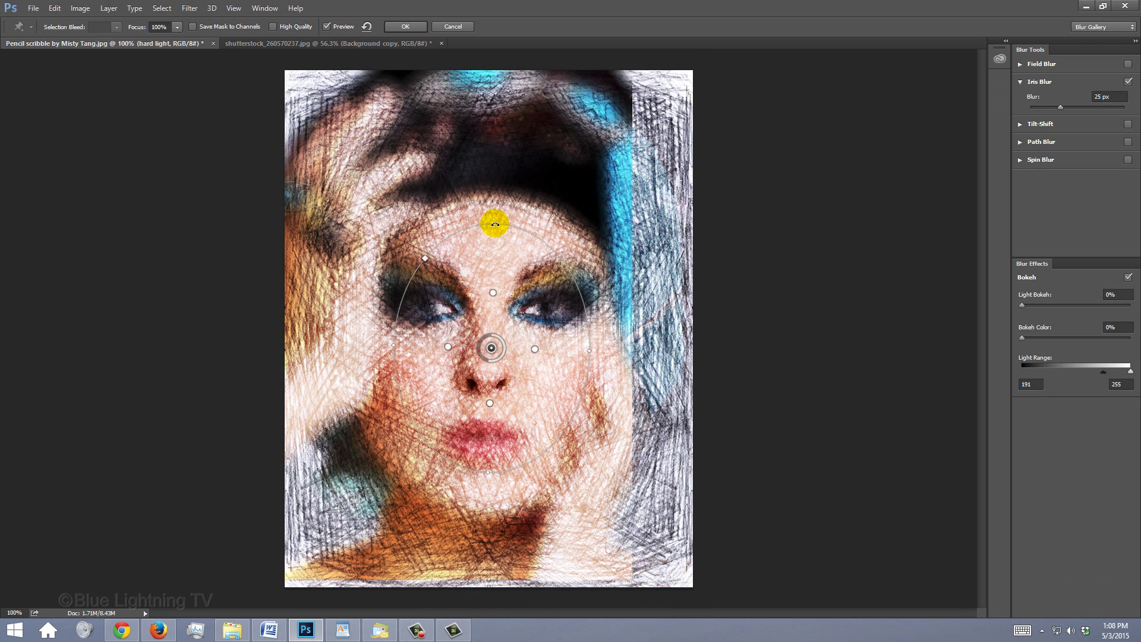
drag(542, 255, 585, 228)
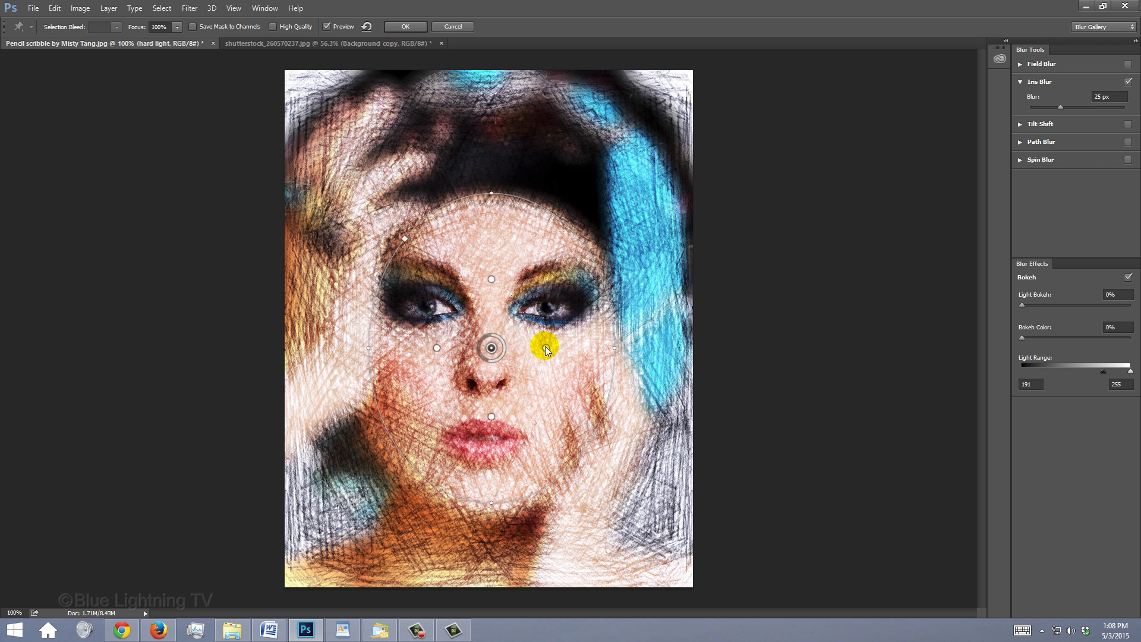
click(407, 27)
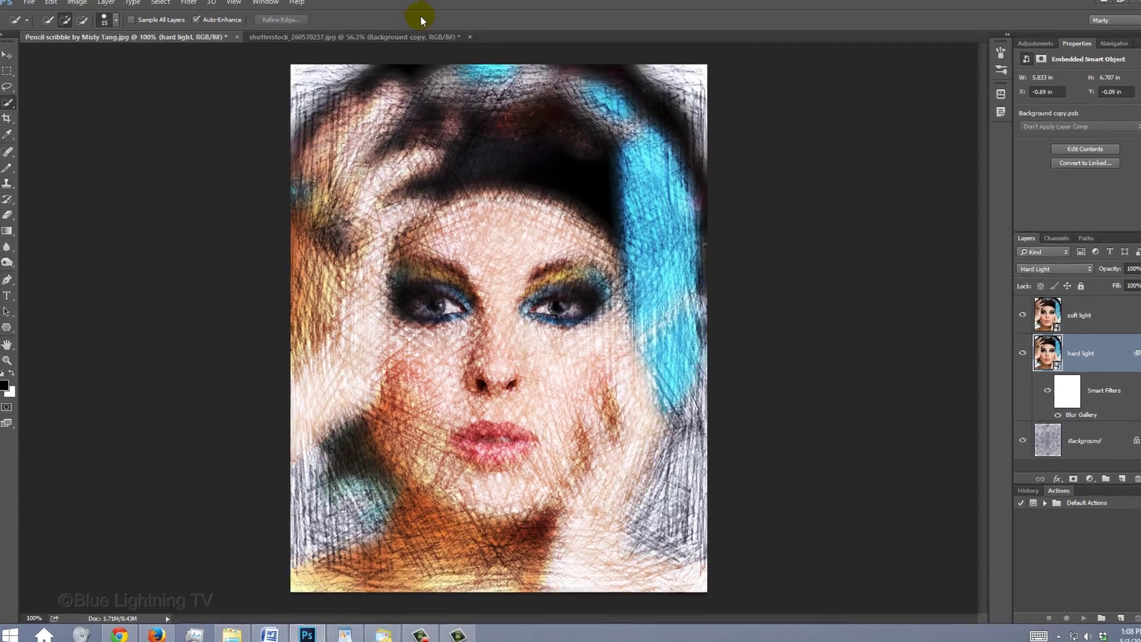